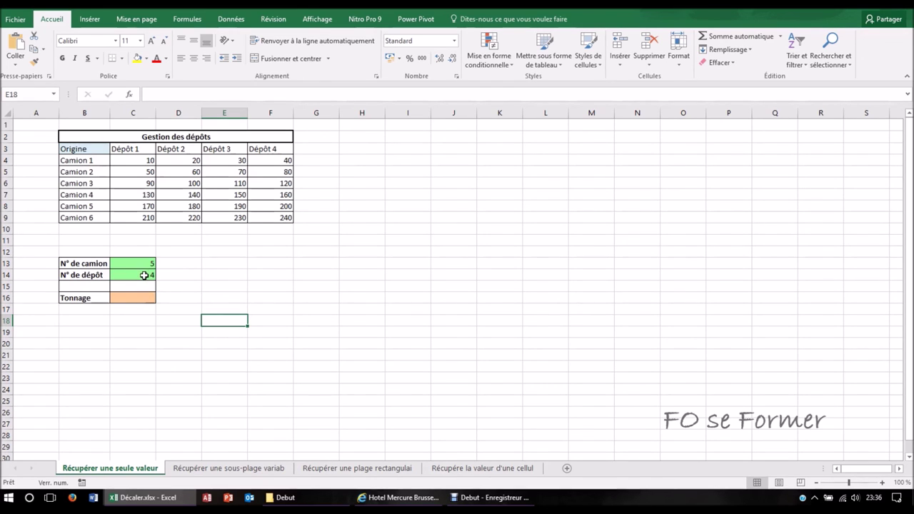
# Step: Review the lookup data: truck number in C13, the Camion 5 row and its tonnage 200 in F8
pyautogui.click(145, 263)
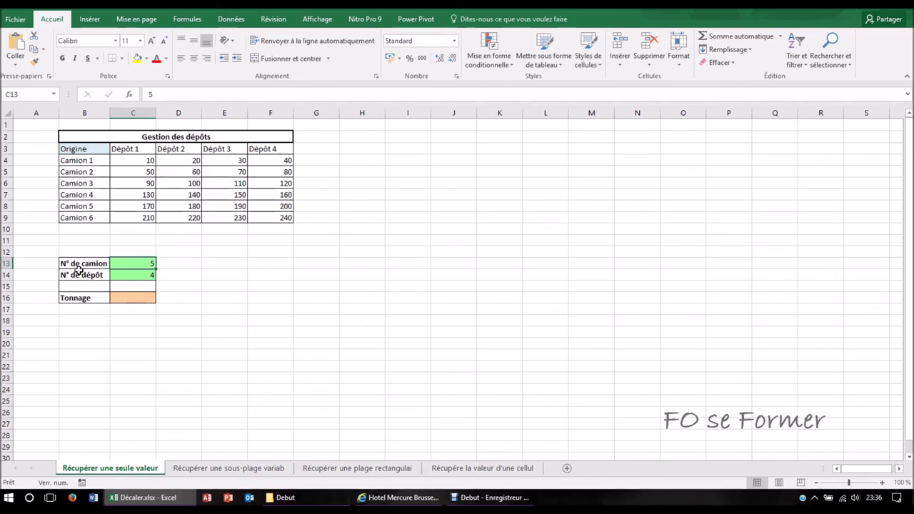
pyautogui.click(83, 207)
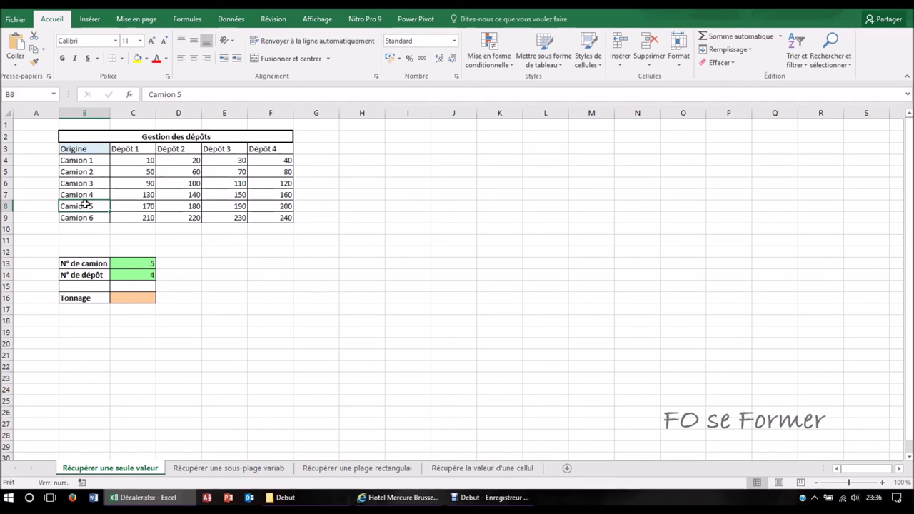
pyautogui.click(266, 207)
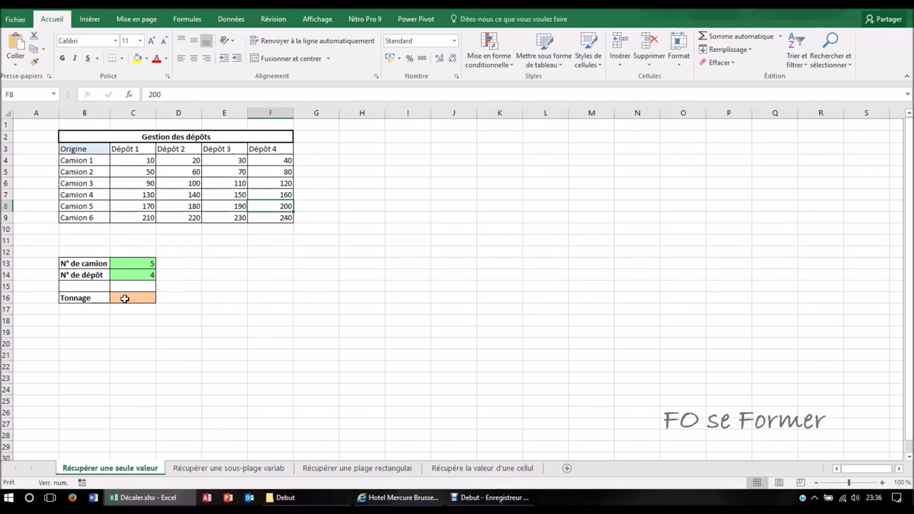
# Step: Start a =DECALER formula in C16 and bring up its Function Arguments dialog
pyautogui.click(124, 298)
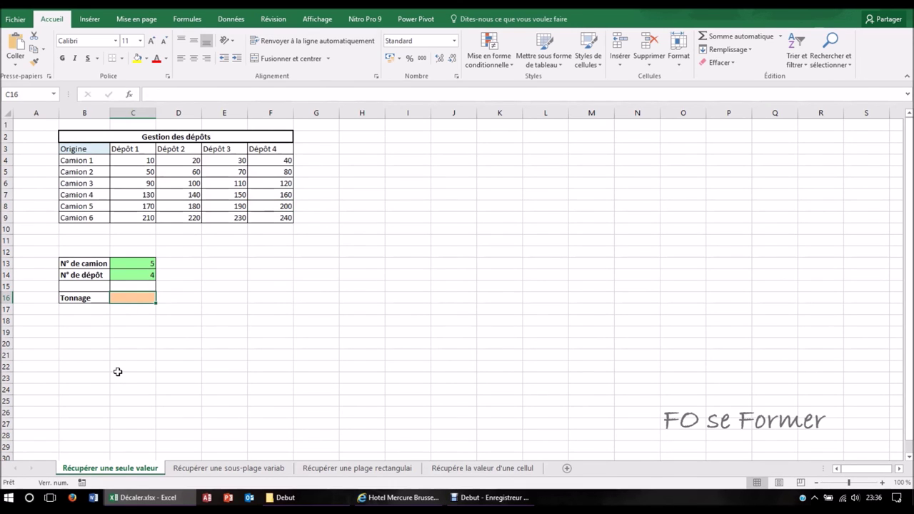
pyautogui.write('=')
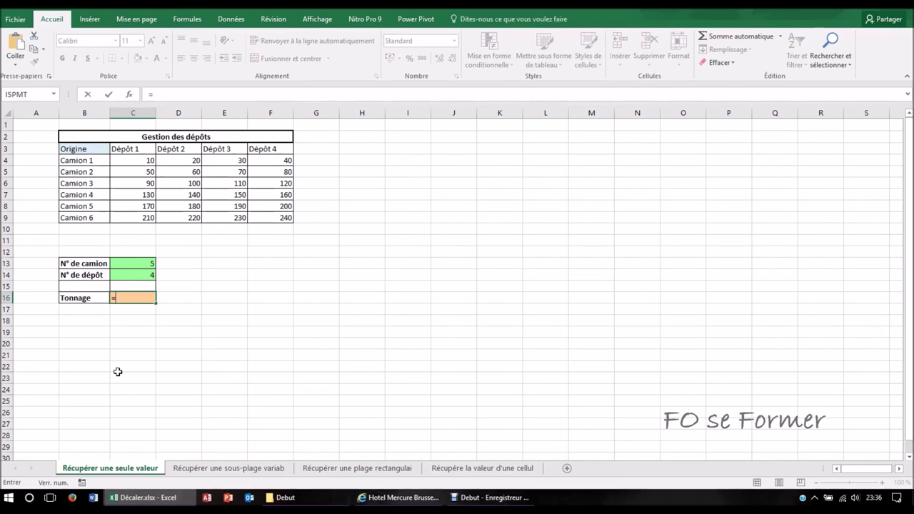
pyautogui.write('dec')
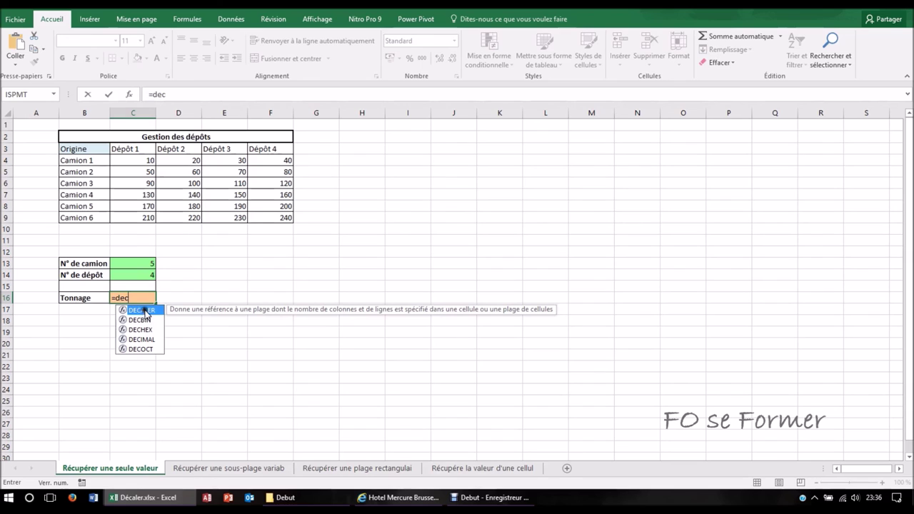
pyautogui.doubleClick(145, 313)
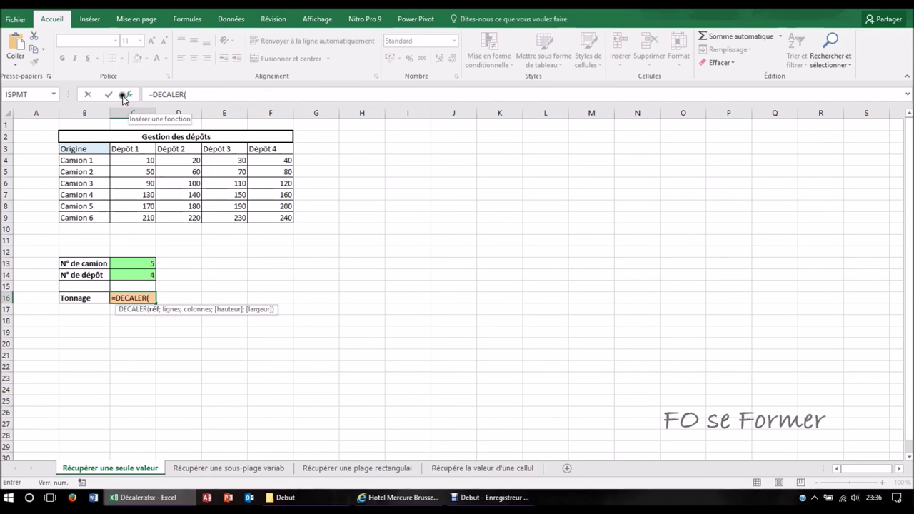
pyautogui.click(130, 96)
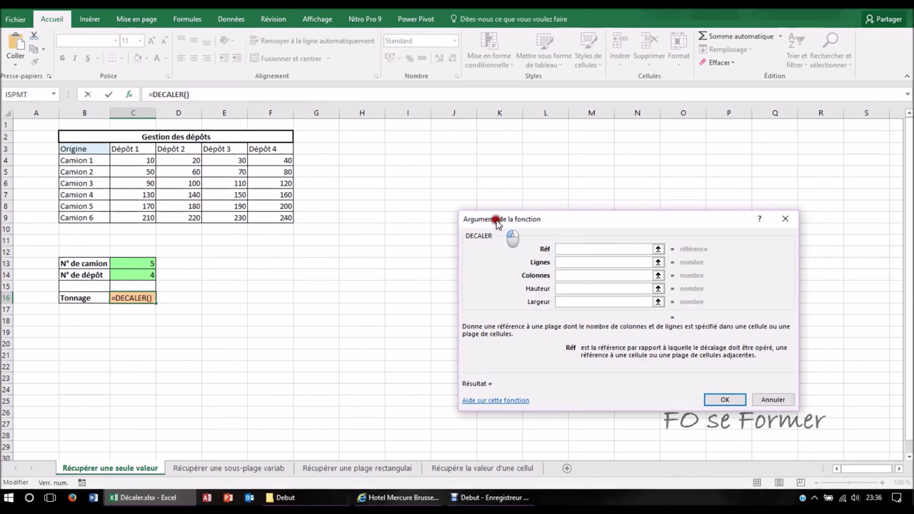
pyautogui.moveTo(498, 223); pyautogui.dragTo(382, 212)
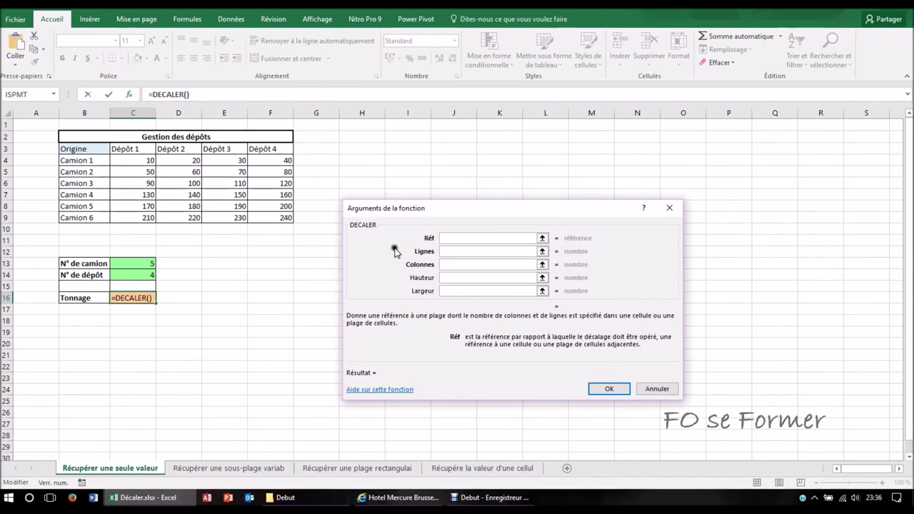
pyautogui.click(445, 240)
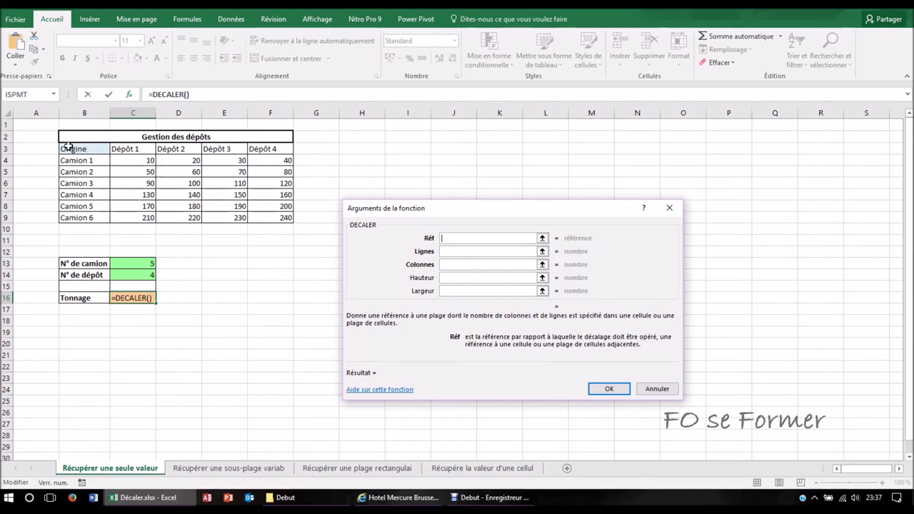
# Step: Set DECALER to Réf B3, Lignes C13, Colonnes C14 and confirm, giving =DECALER(B3;C13;C14) = 200
pyautogui.click(84, 151)
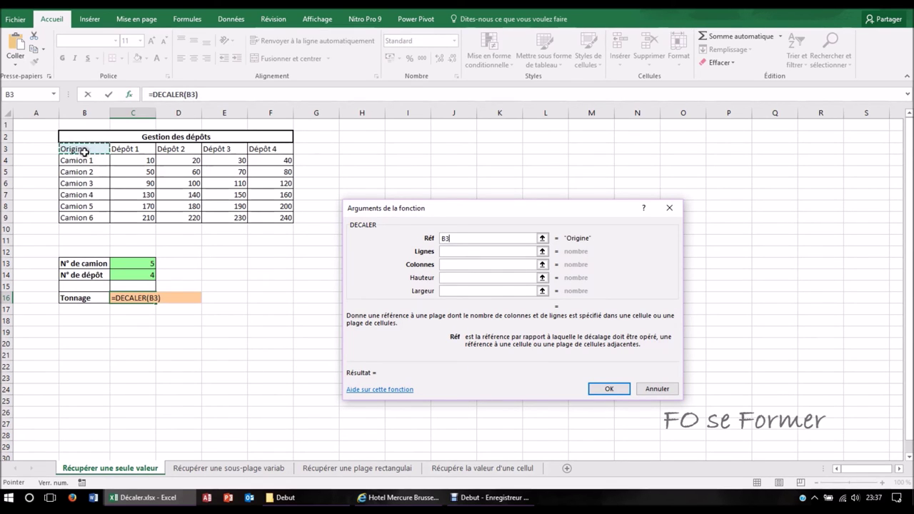
pyautogui.click(464, 252)
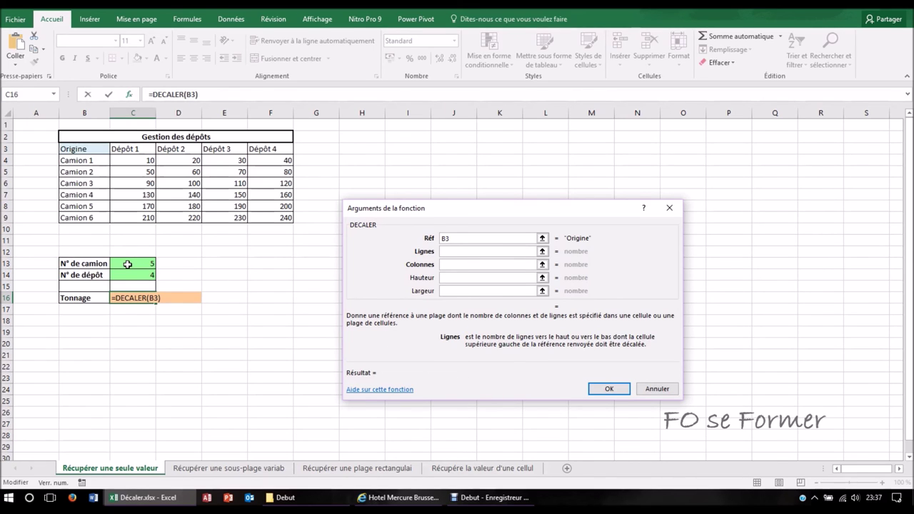
pyautogui.click(153, 264)
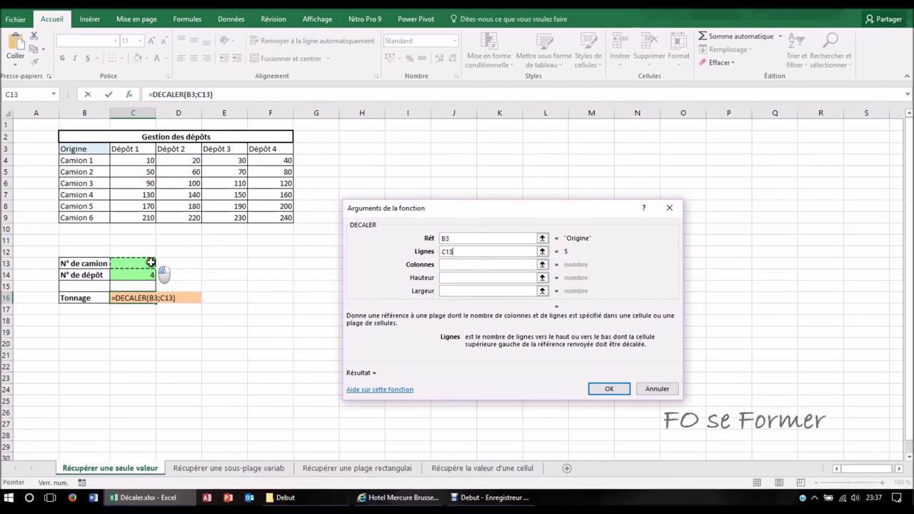
pyautogui.click(471, 264)
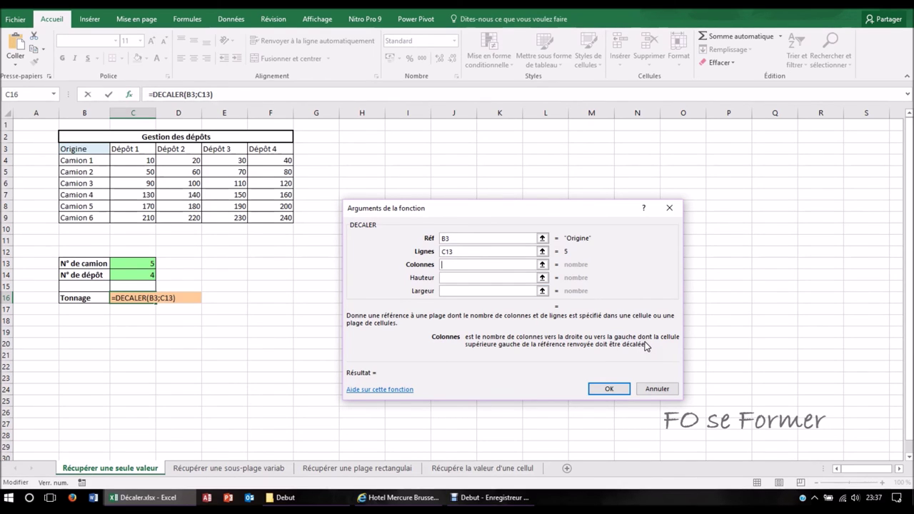
pyautogui.click(142, 277)
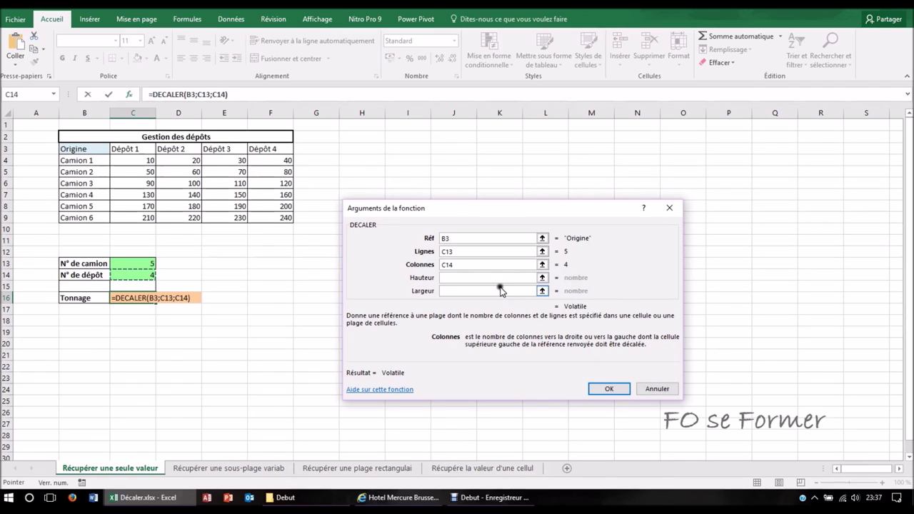
pyautogui.click(446, 277)
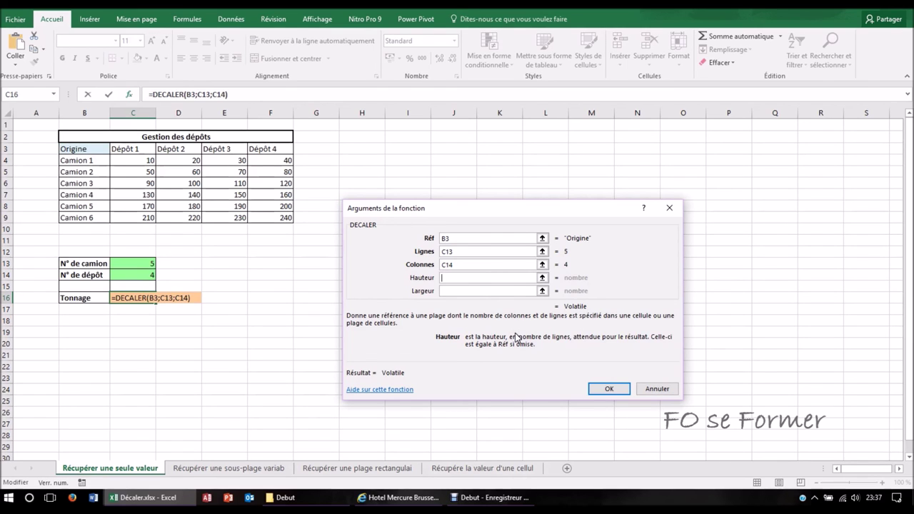
pyautogui.click(465, 292)
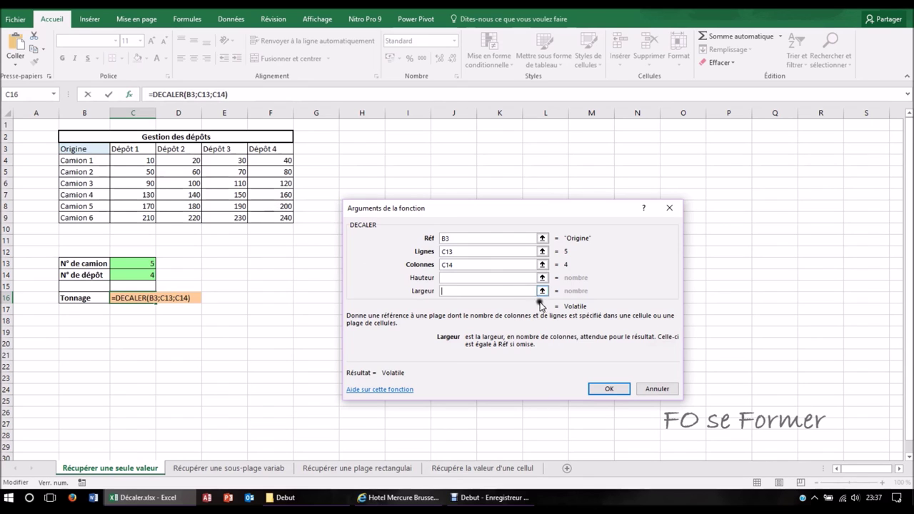
pyautogui.click(609, 389)
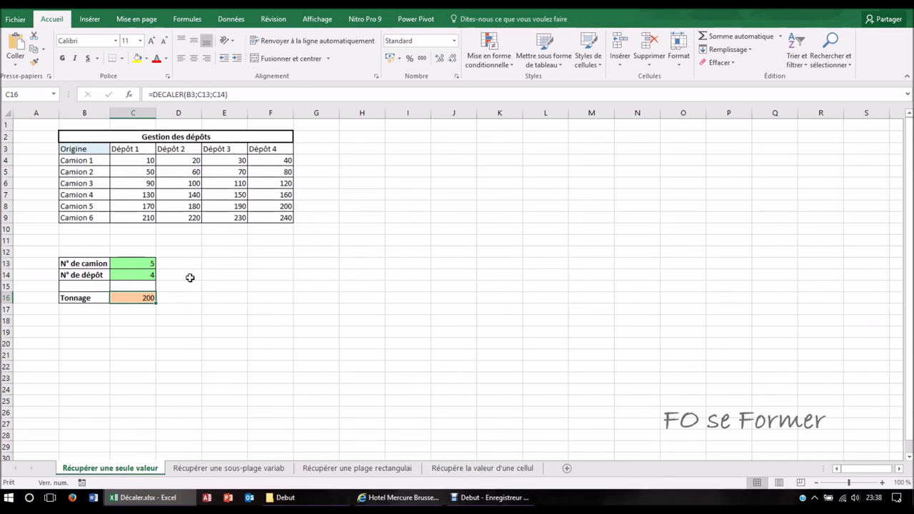
# Step: Enter truck number 3 and depot number 2, then verify Tonnage 100 against Camion 3 in D6
pyautogui.click(140, 263)
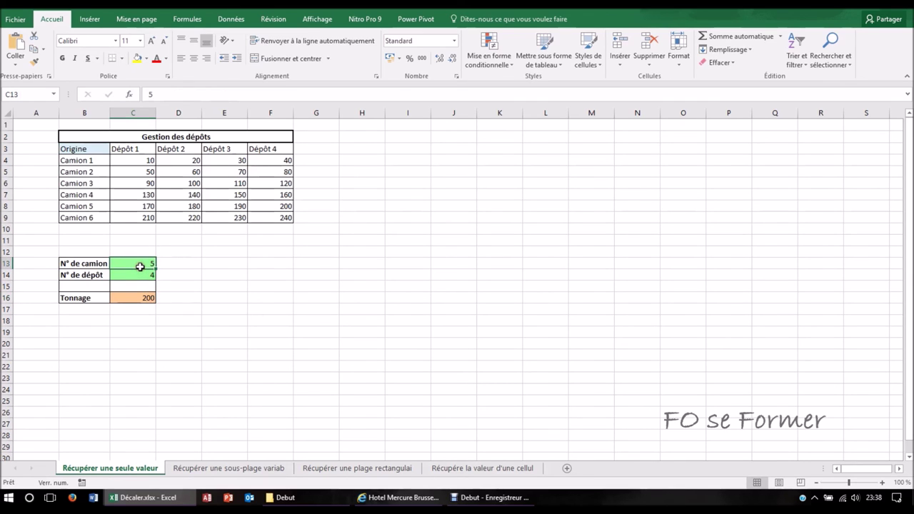
pyautogui.write('3')
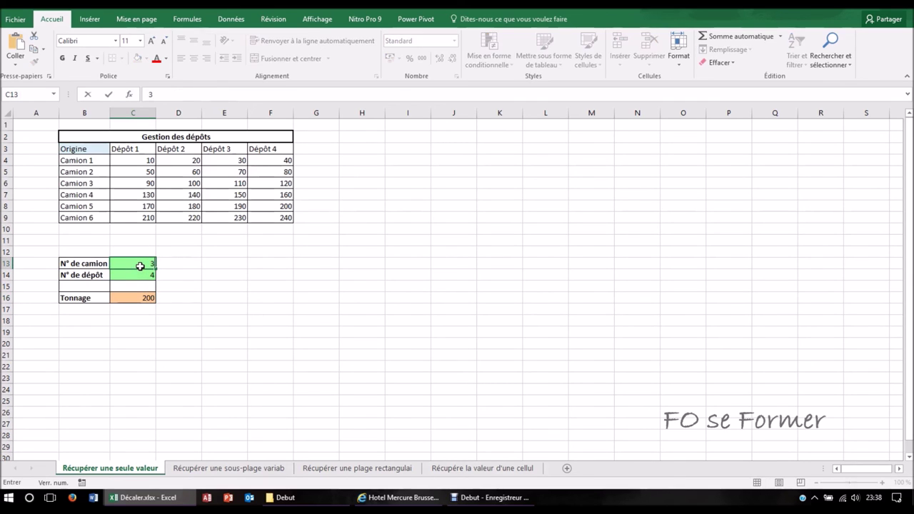
pyautogui.click(139, 278)
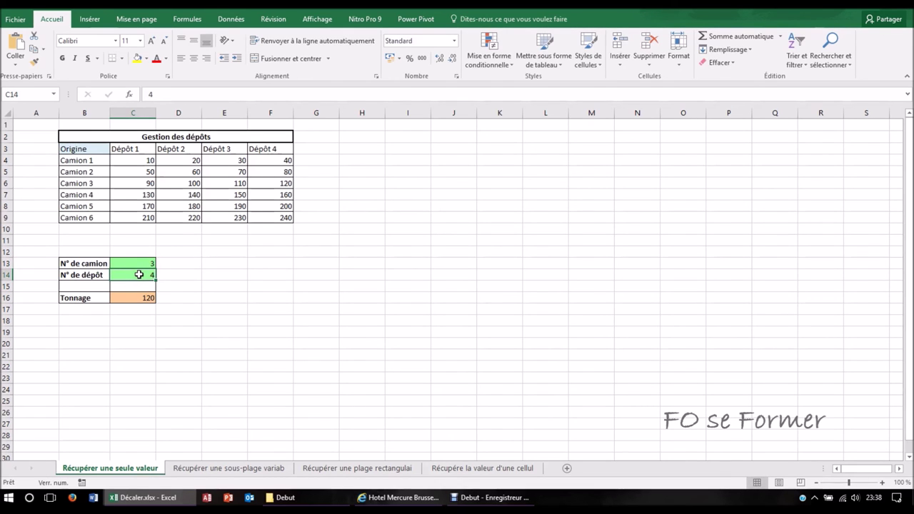
pyautogui.write('2')
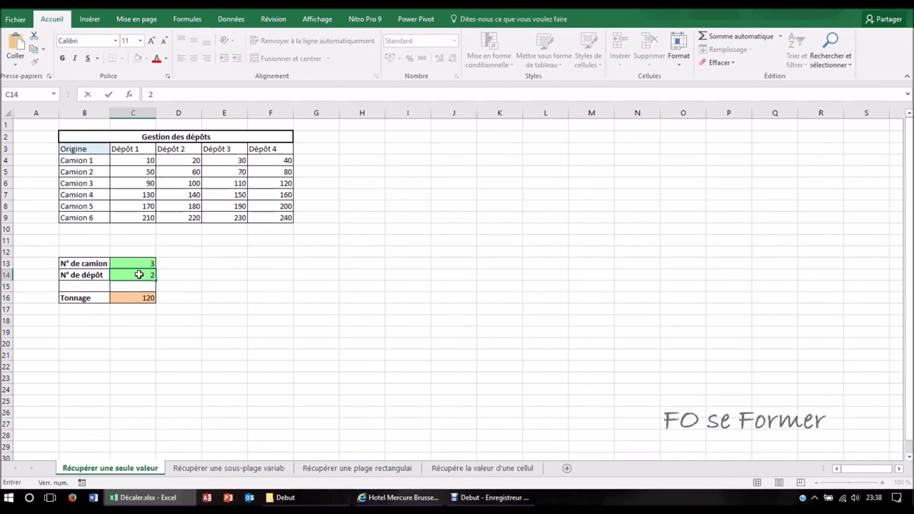
pyautogui.press('Return')
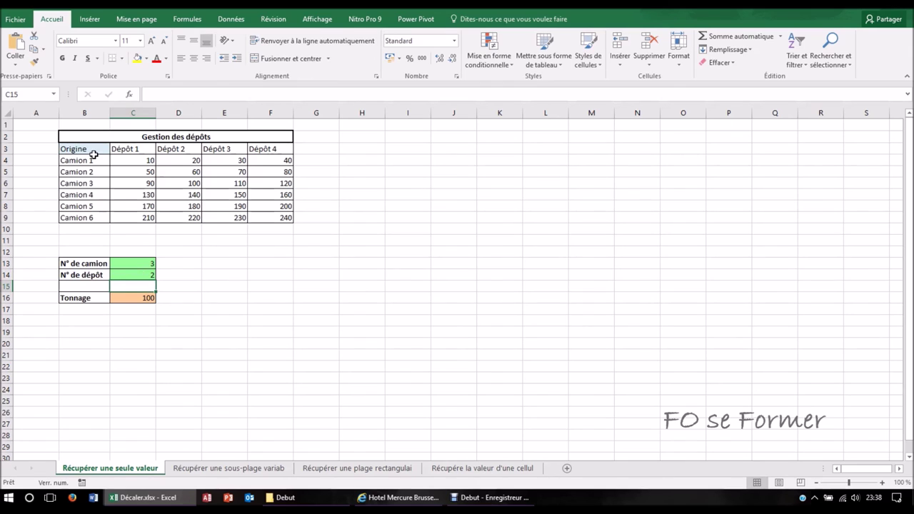
pyautogui.click(87, 186)
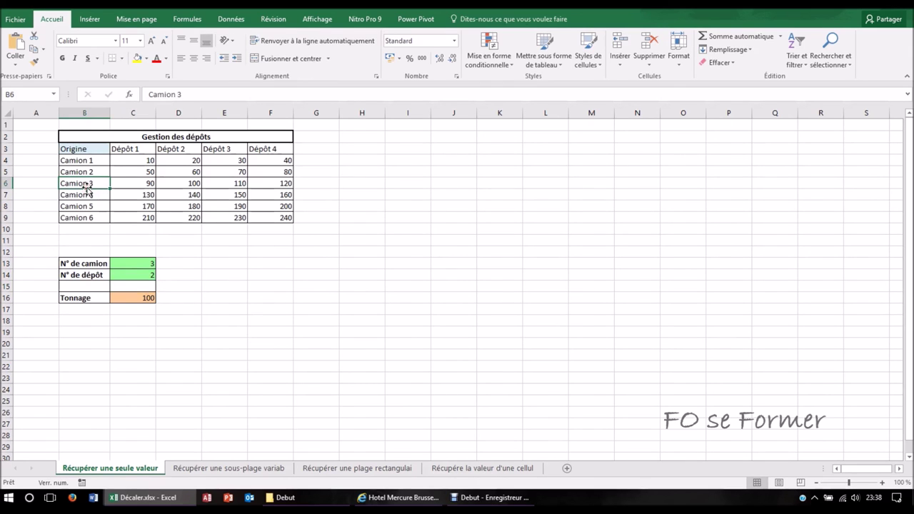
pyautogui.click(178, 185)
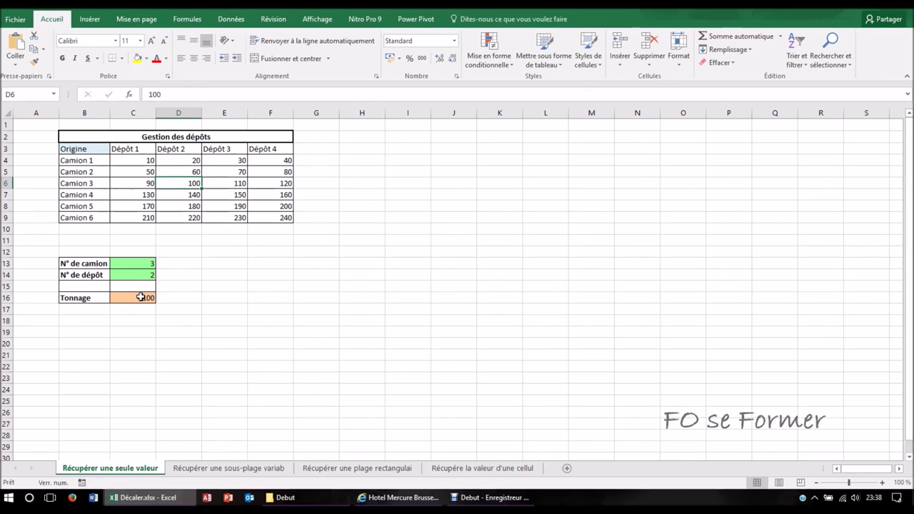
pyautogui.click(216, 469)
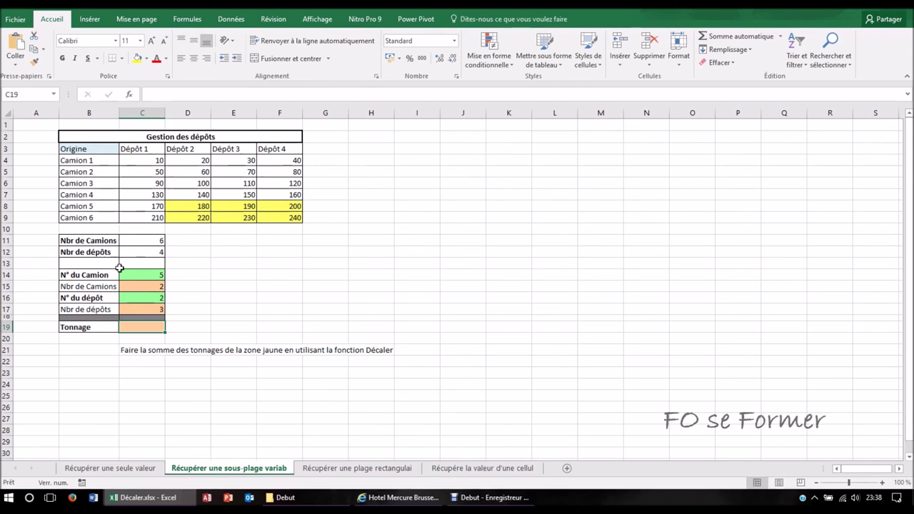
pyautogui.click(105, 206)
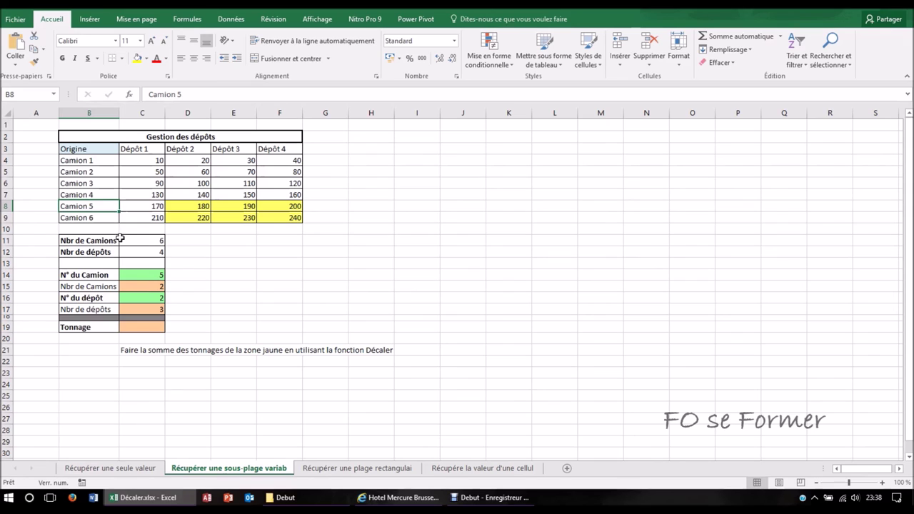
pyautogui.click(196, 207)
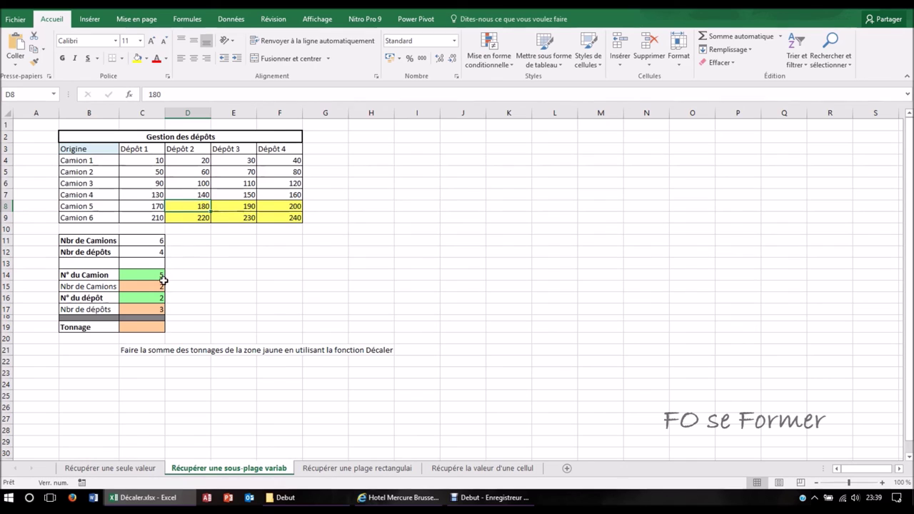
pyautogui.click(194, 205)
pyautogui.moveTo(193, 206); pyautogui.dragTo(200, 217)
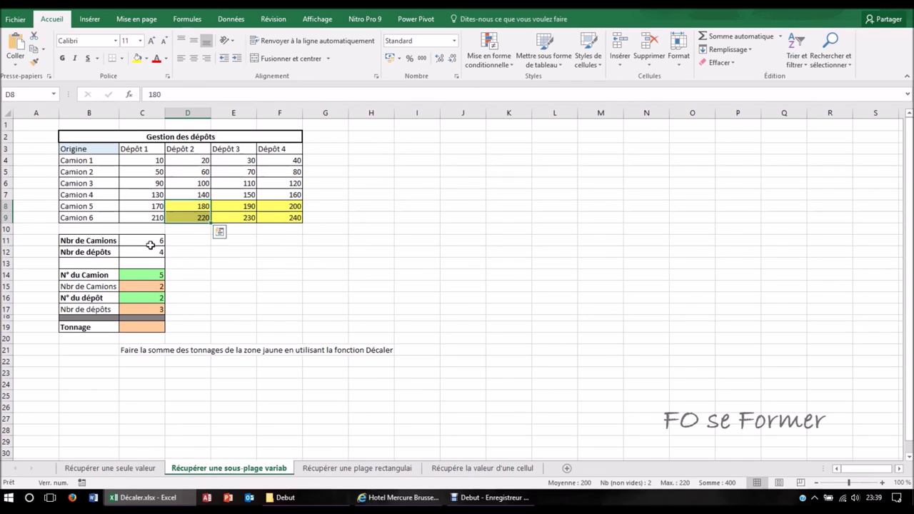
pyautogui.moveTo(193, 207); pyautogui.dragTo(273, 216)
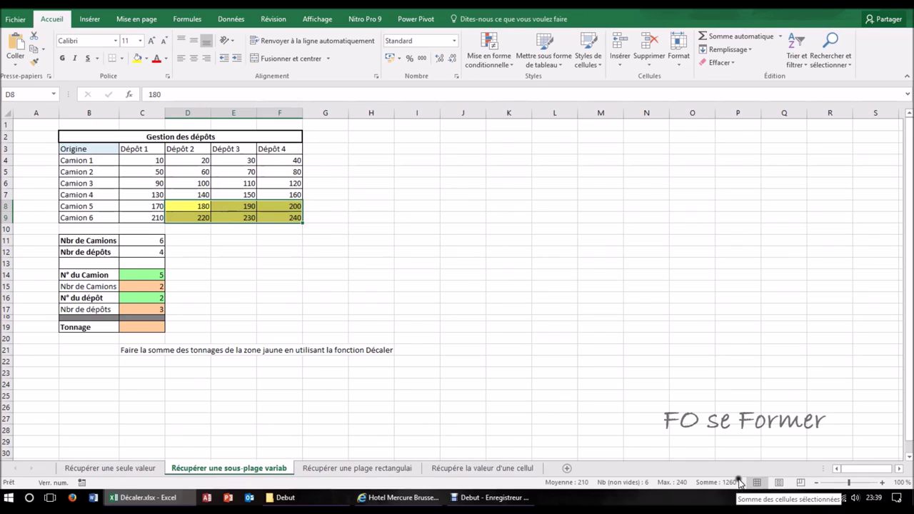
pyautogui.click(148, 325)
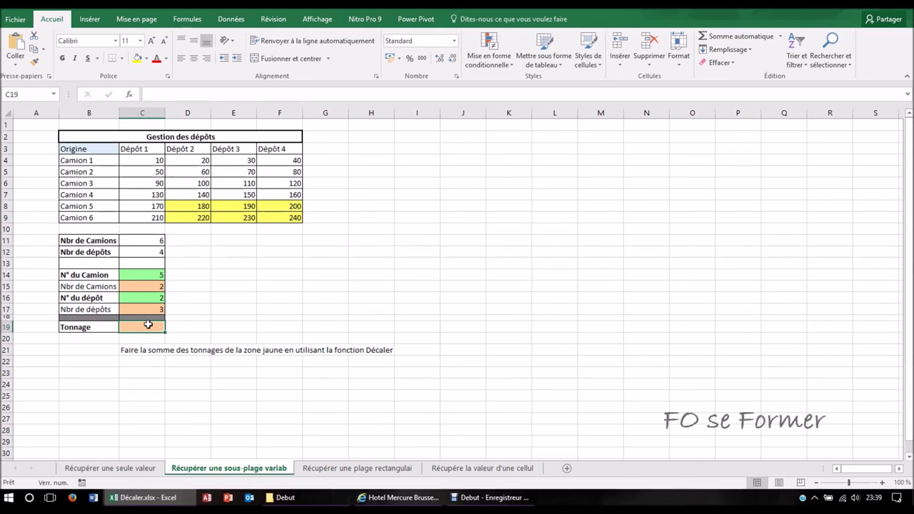
pyautogui.write('=somme(')
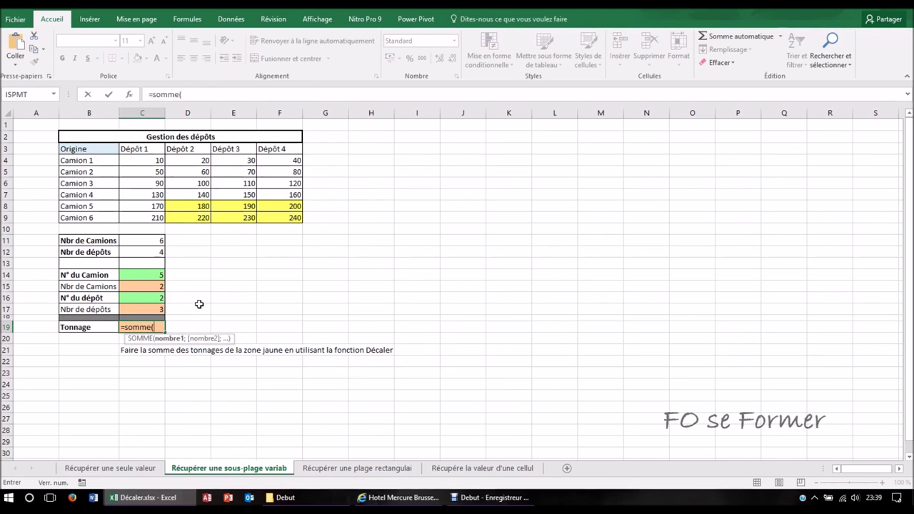
pyautogui.write('de')
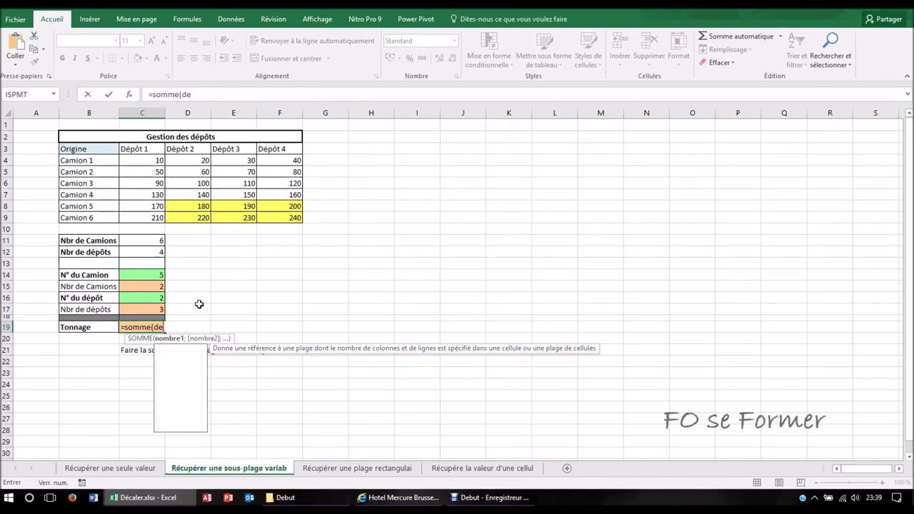
pyautogui.write('ca')
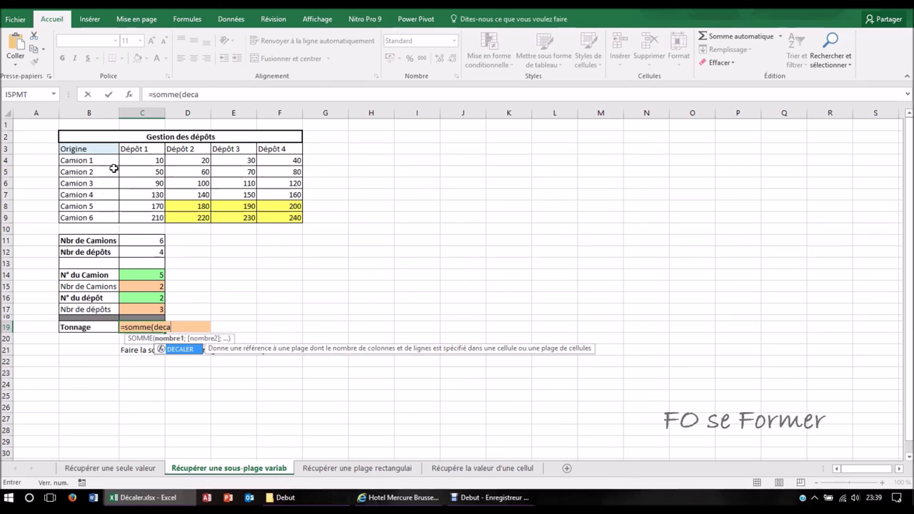
# Step: Insert DECALER into the SOMME formula with Réf B3, Lignes C14 and Colonnes C16
pyautogui.click(184, 350)
pyautogui.doubleClick(184, 350)
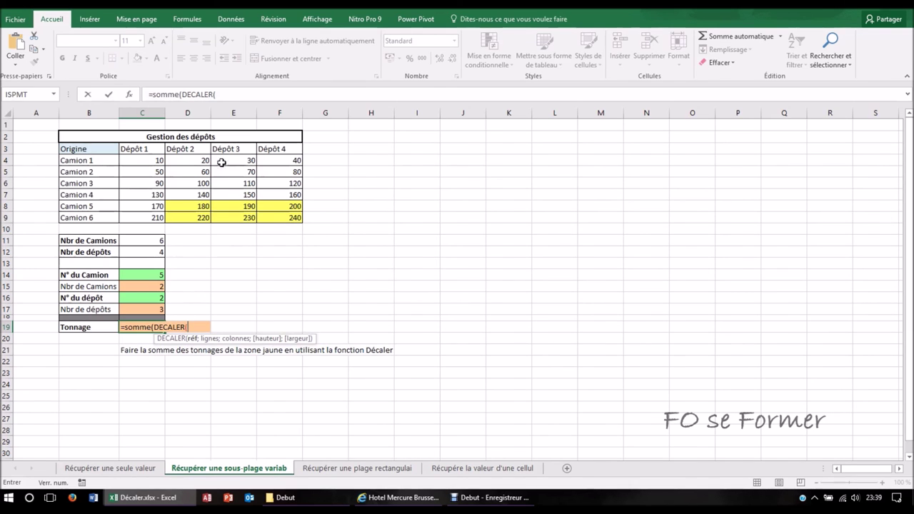
pyautogui.click(131, 95)
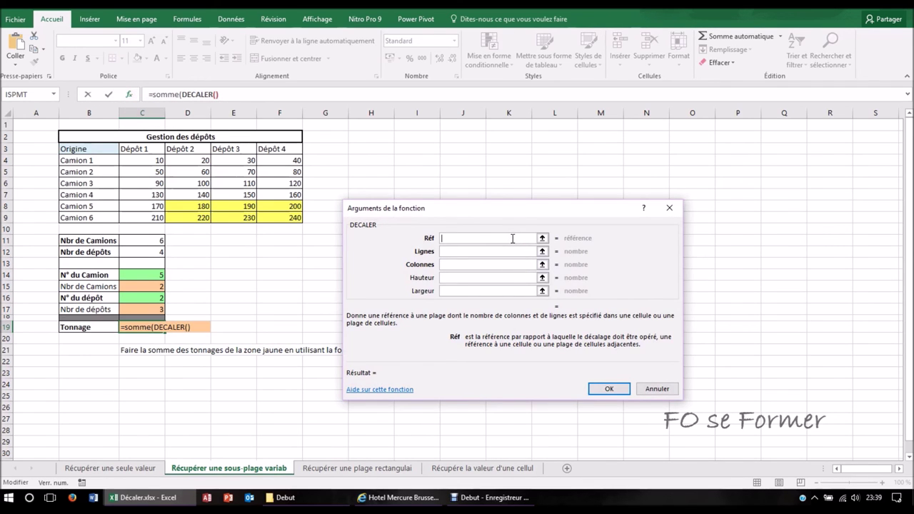
pyautogui.click(79, 148)
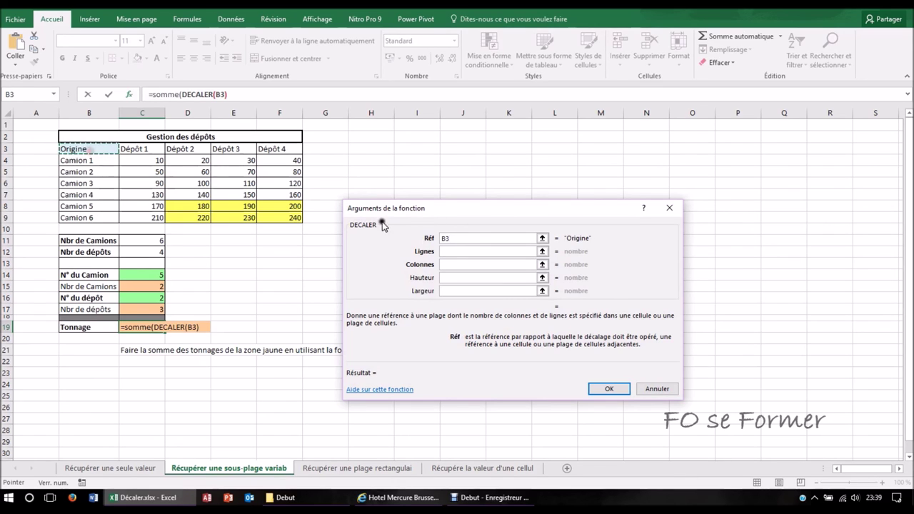
pyautogui.click(450, 252)
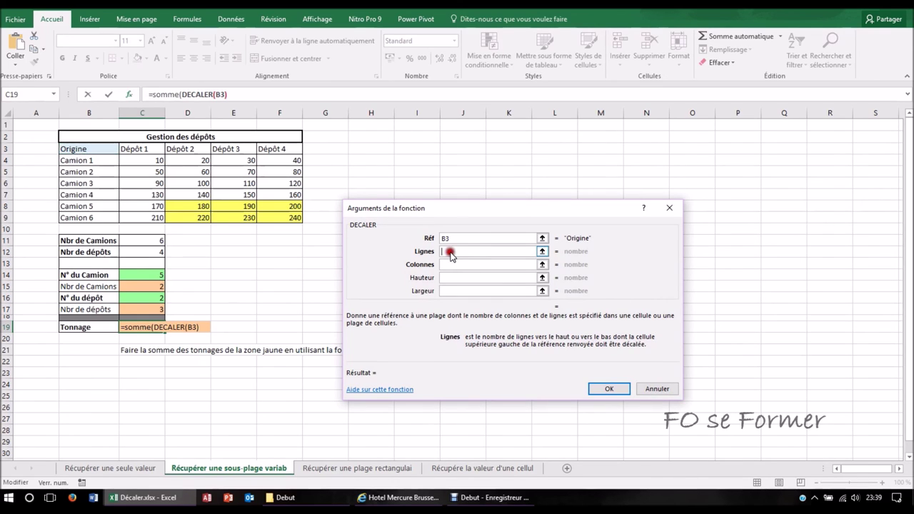
pyautogui.click(145, 277)
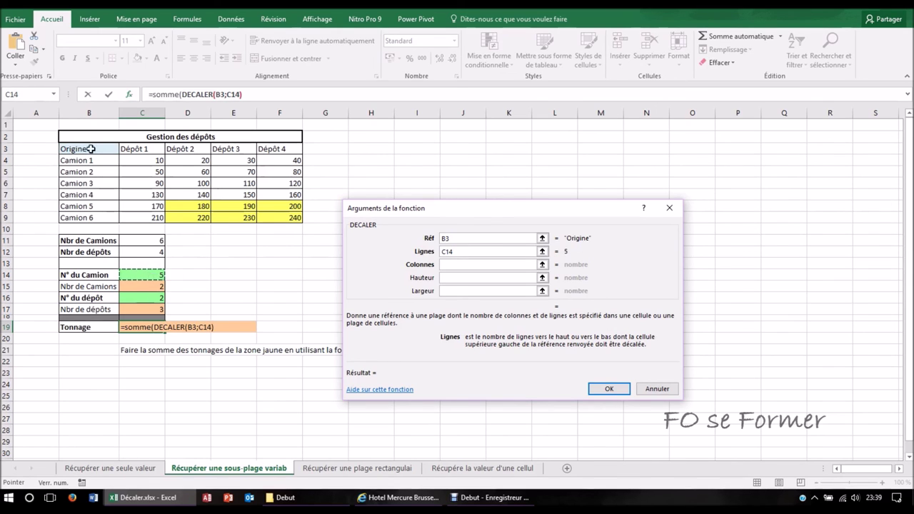
pyautogui.click(477, 264)
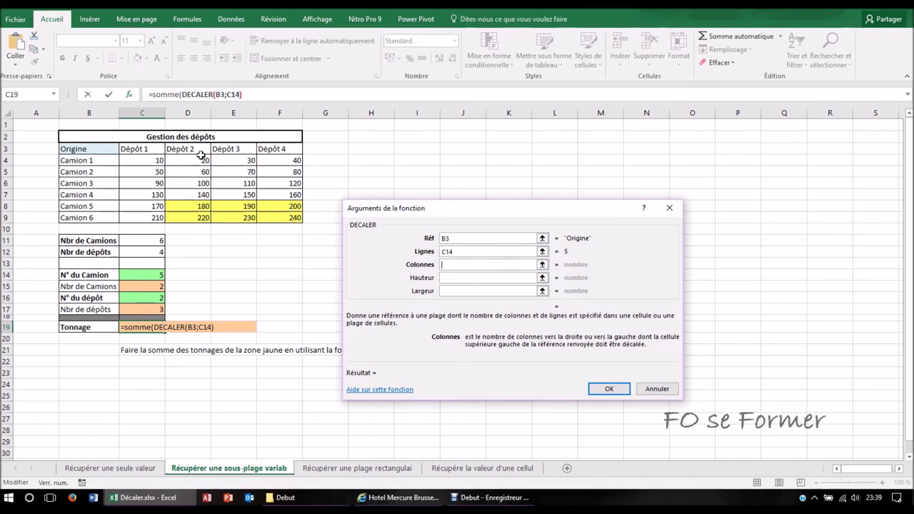
pyautogui.click(154, 296)
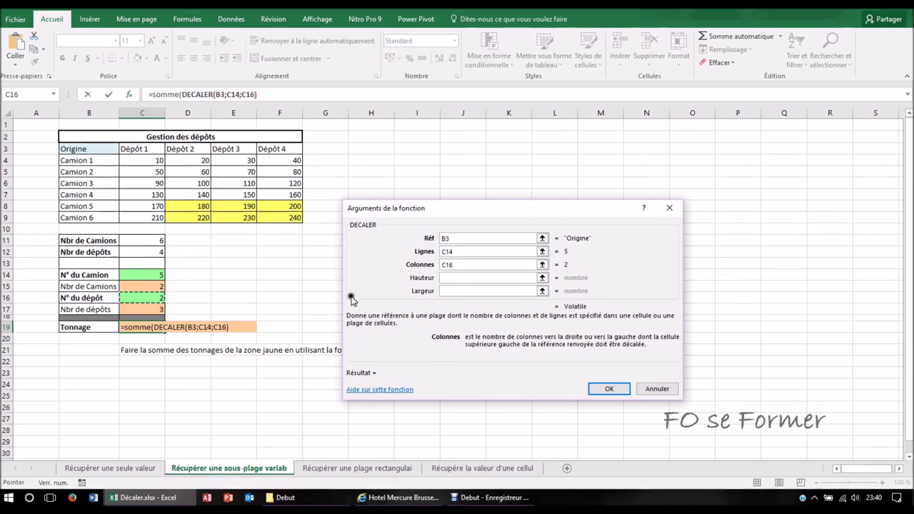
# Step: Set height C15 and width C17, confirm, and accept the missing-parenthesis correction
pyautogui.click(443, 278)
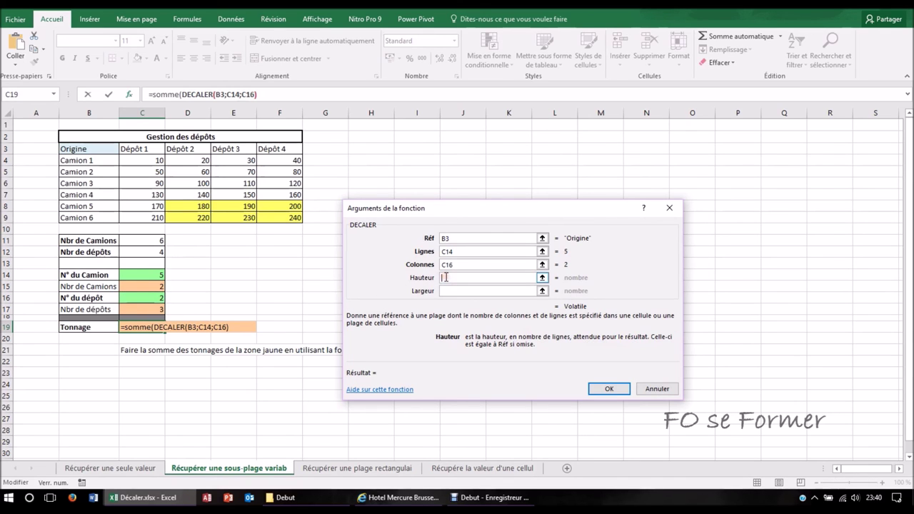
pyautogui.click(136, 289)
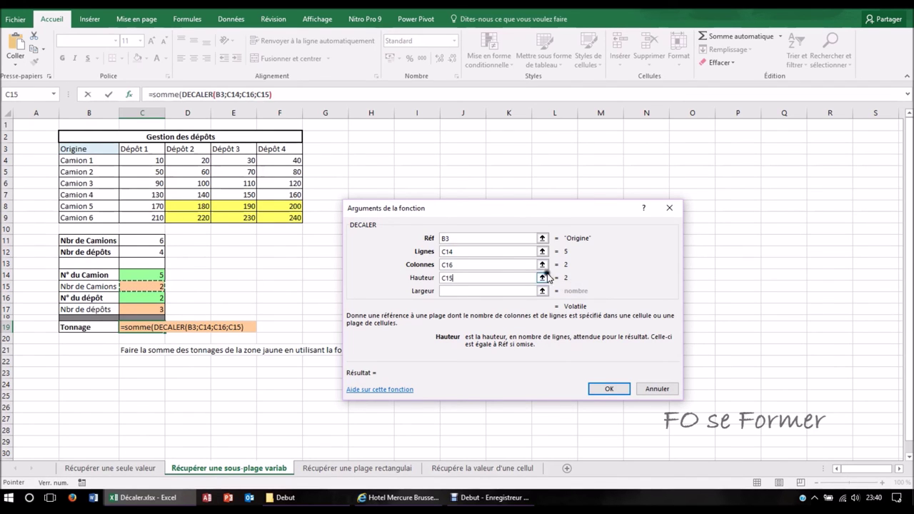
pyautogui.click(451, 290)
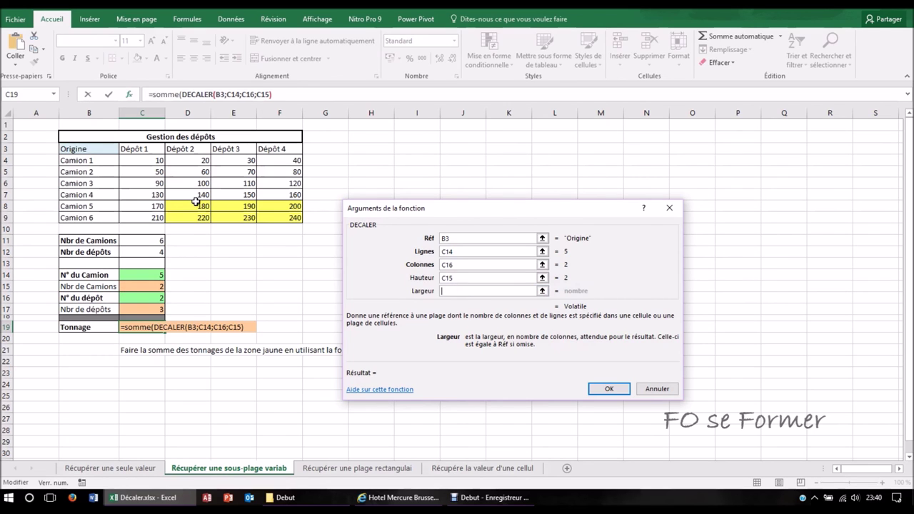
pyautogui.click(139, 310)
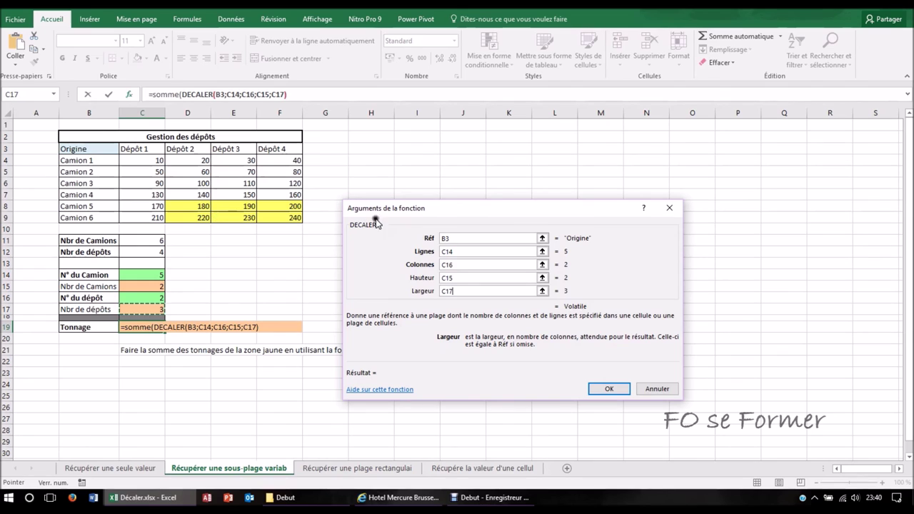
pyautogui.click(599, 389)
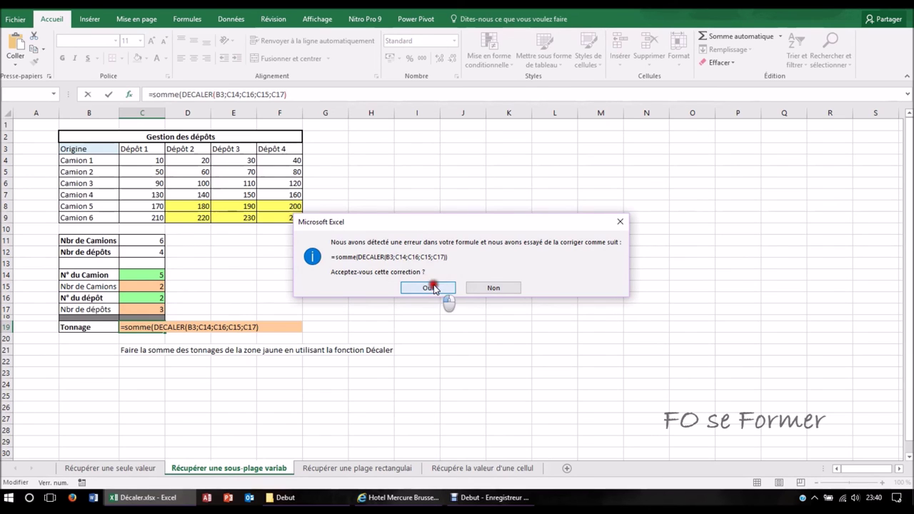
pyautogui.click(433, 288)
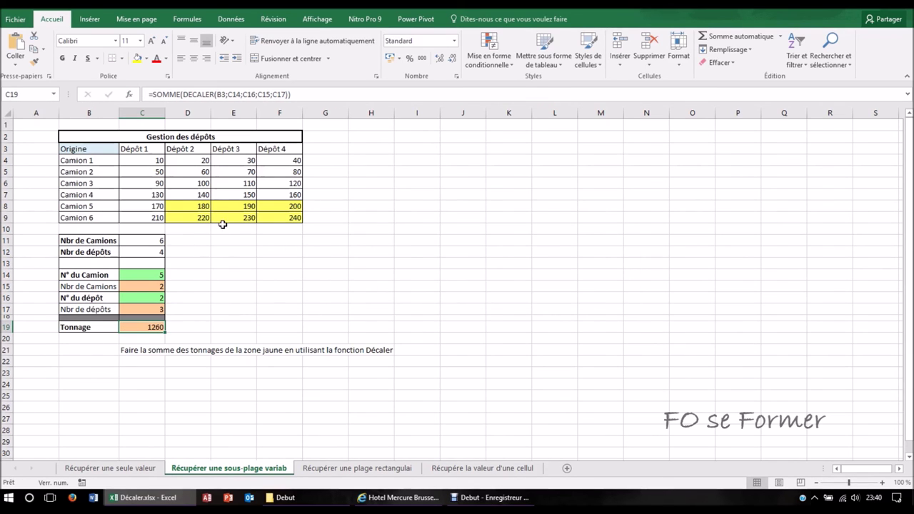
# Step: Confirm the yellow zone totals 1260, then enter 3, 3, 3 and 2 in C14:C17
pyautogui.moveTo(199, 209)
pyautogui.mouseDown()
pyautogui.moveTo(227, 222)
pyautogui.moveTo(279, 218)
pyautogui.mouseUp()
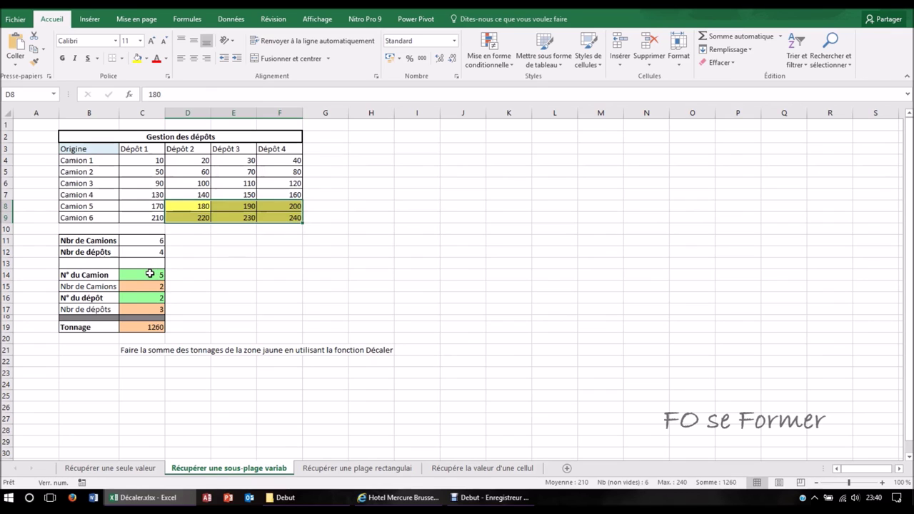
pyautogui.click(150, 273)
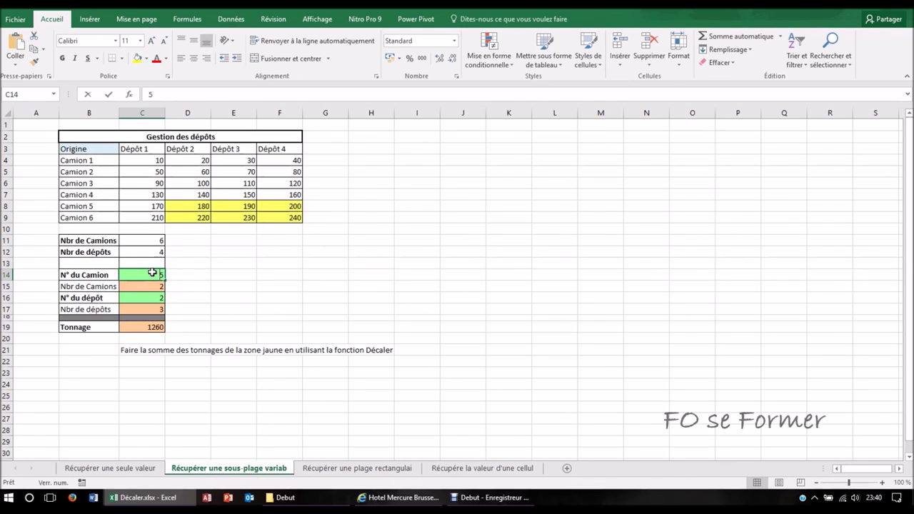
pyautogui.write('3')
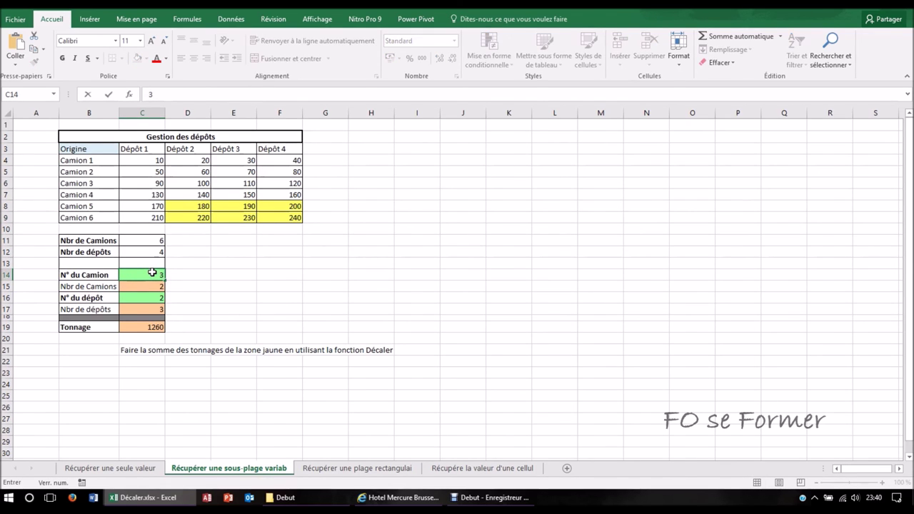
pyautogui.press('Return')
pyautogui.write('3')
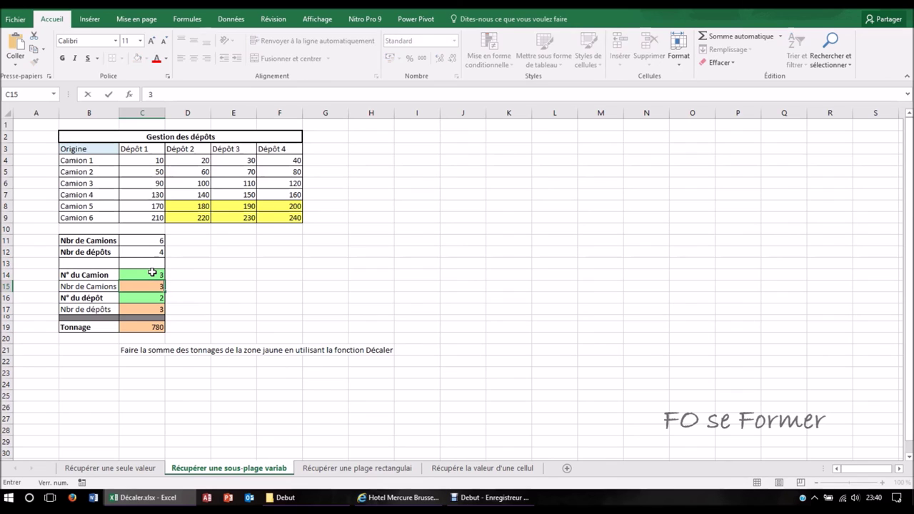
pyautogui.press('Return')
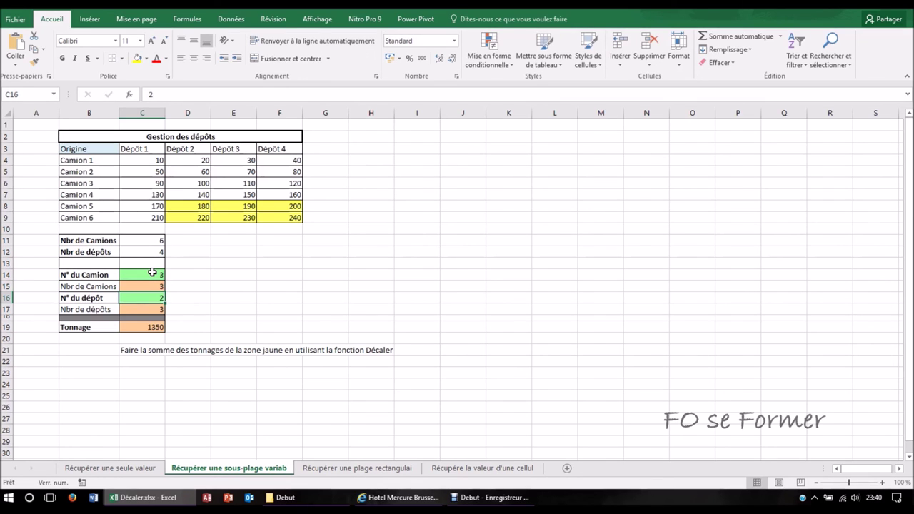
pyautogui.write('3')
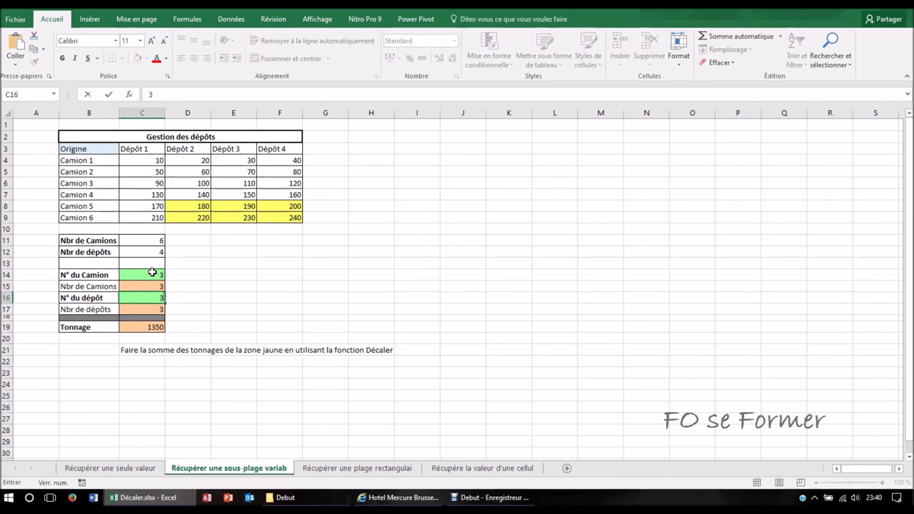
pyautogui.press('Return')
pyautogui.write('2')
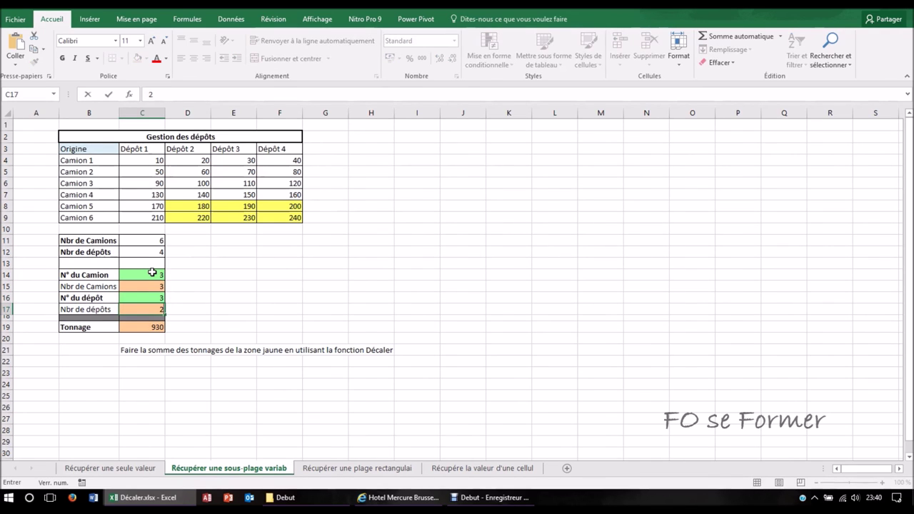
pyautogui.press('Return')
pyautogui.click(163, 327)
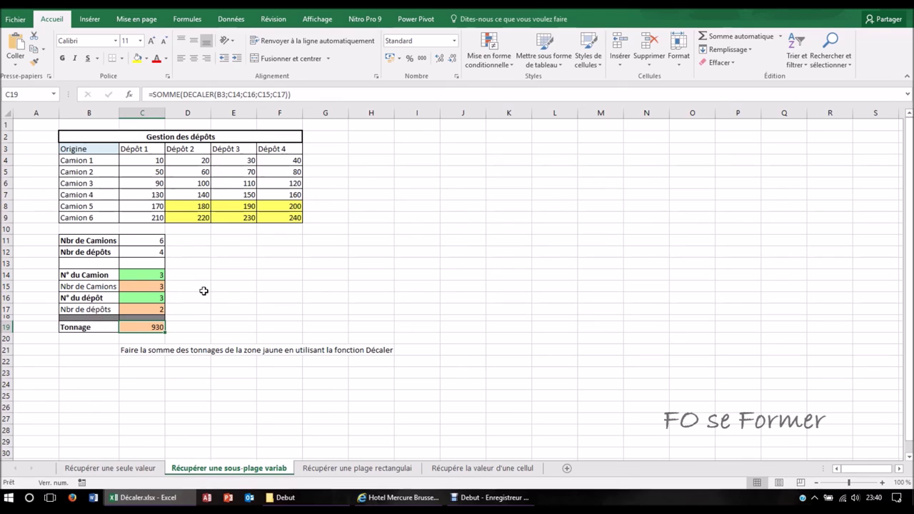
pyautogui.click(95, 184)
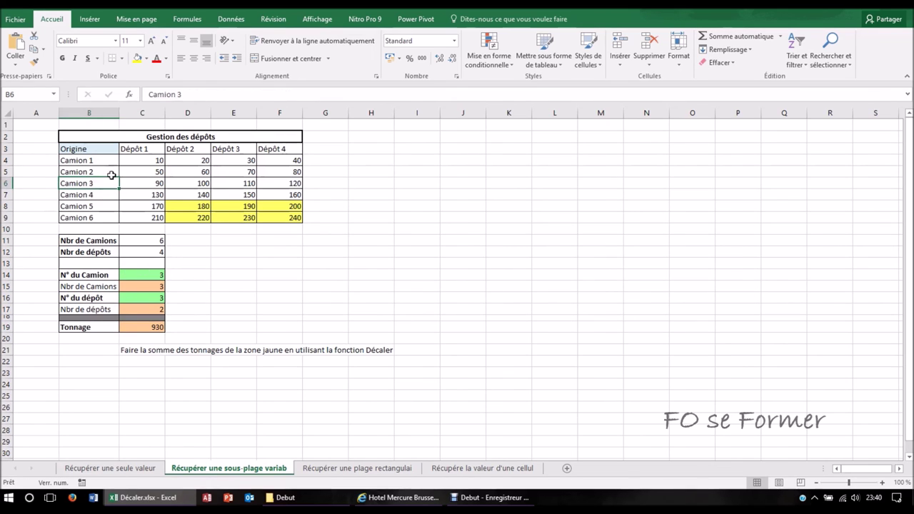
pyautogui.click(238, 182)
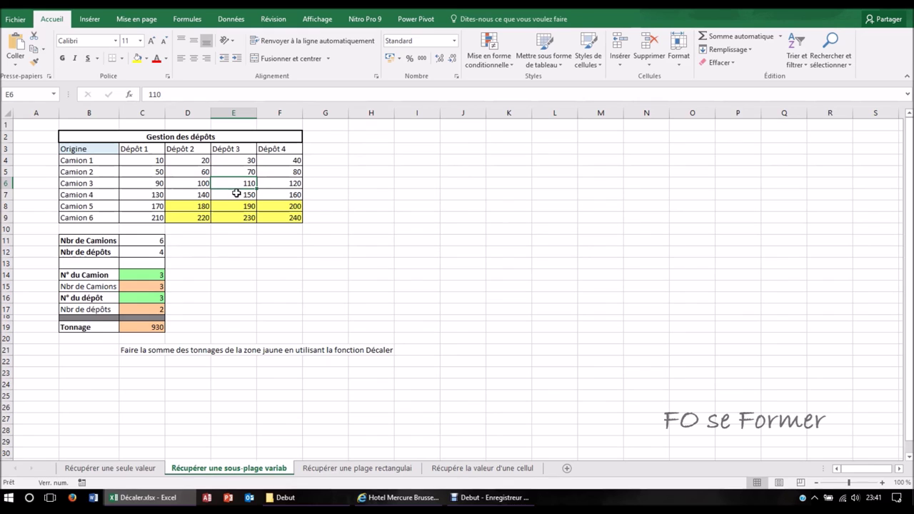
pyautogui.moveTo(240, 184)
pyautogui.mouseDown()
pyautogui.moveTo(236, 203)
pyautogui.moveTo(282, 207)
pyautogui.mouseUp()
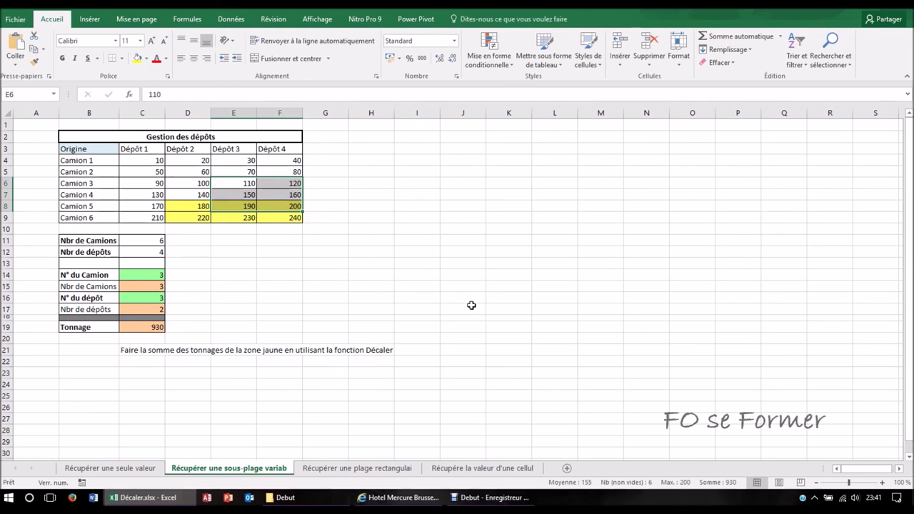
pyautogui.click(204, 273)
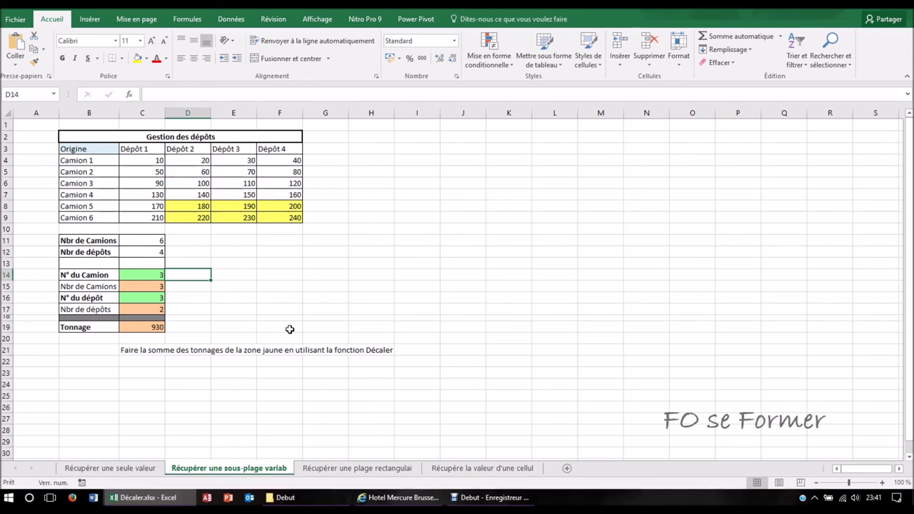
pyautogui.click(357, 469)
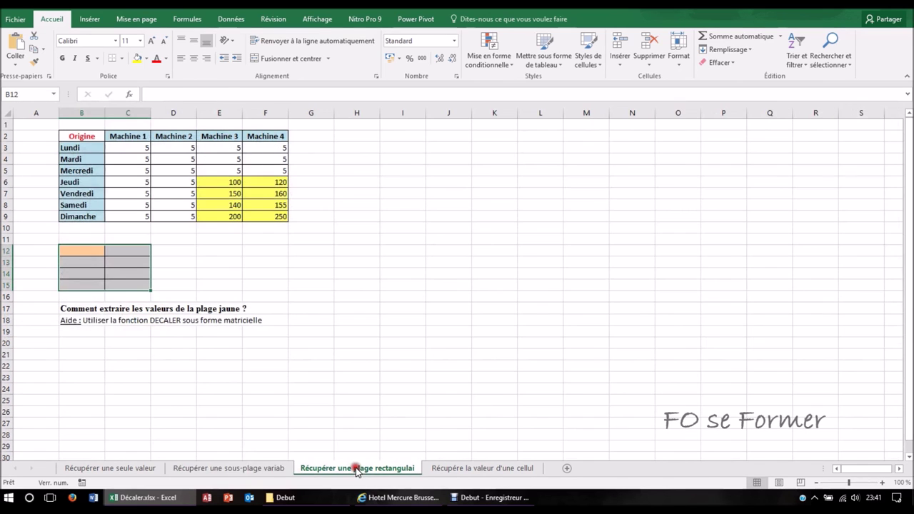
# Step: On the rectangular-range sheet, select B12:C15 and begin typing =dec
pyautogui.click(275, 277)
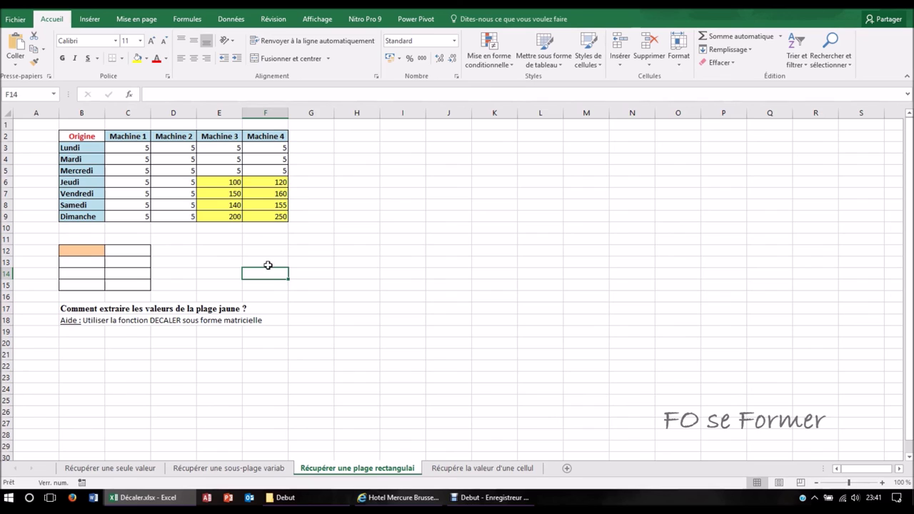
pyautogui.click(90, 251)
pyautogui.moveTo(90, 251); pyautogui.dragTo(102, 287)
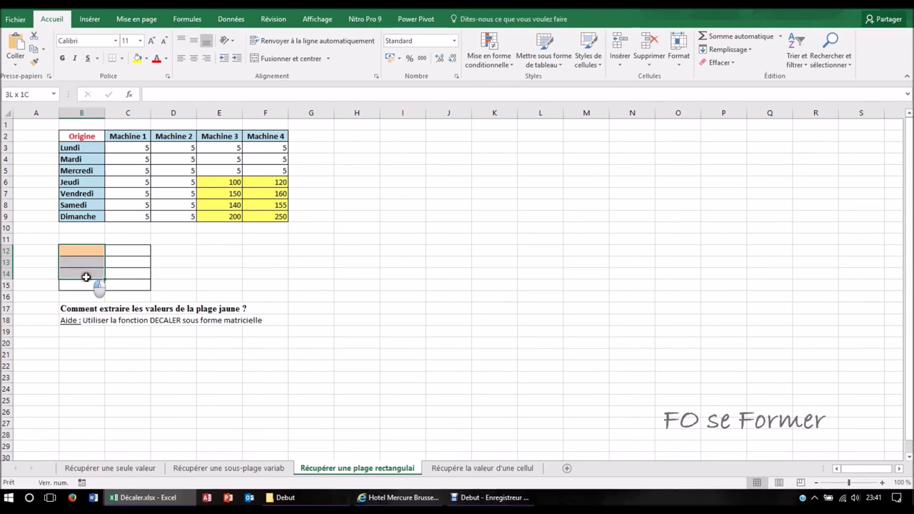
pyautogui.moveTo(101, 288); pyautogui.dragTo(125, 285)
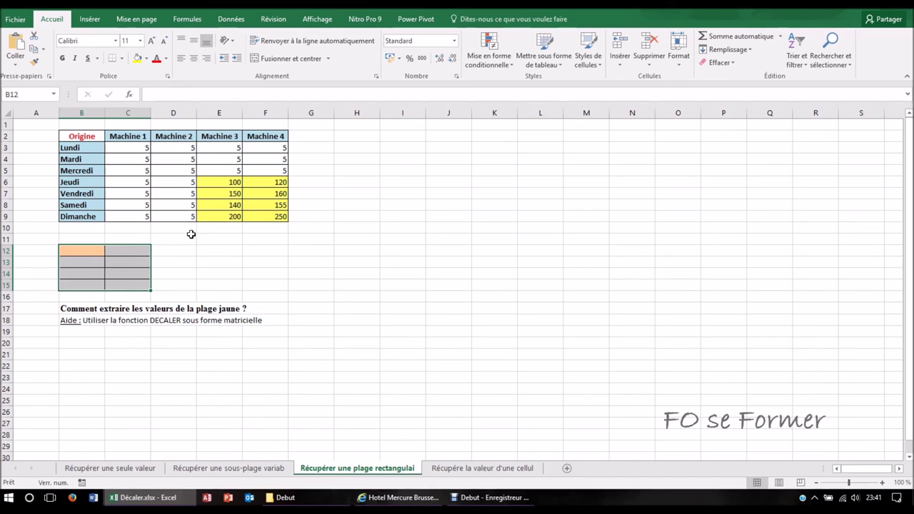
pyautogui.write('=dec')
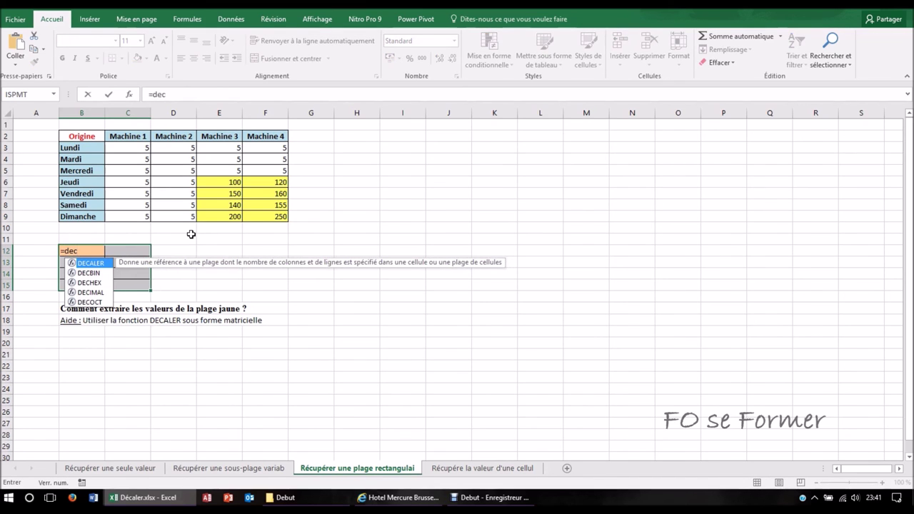
# Step: Insert DECALER and set its reference to the Origine cell B2
pyautogui.doubleClick(99, 264)
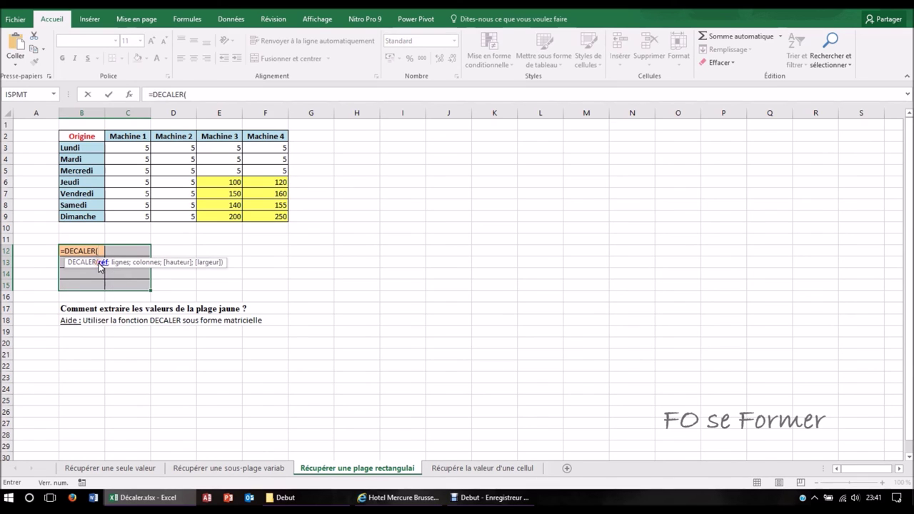
pyautogui.click(129, 94)
pyautogui.moveTo(386, 212); pyautogui.dragTo(340, 197)
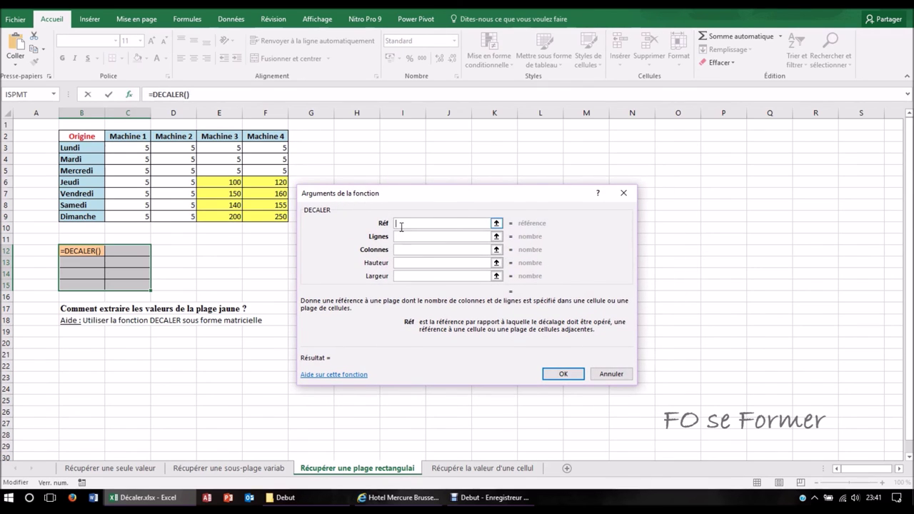
pyautogui.click(88, 137)
# Step: Set offsets 4 rows, 3 columns, height 4, width 2, and enter as an array over B12:C15
pyautogui.click(425, 239)
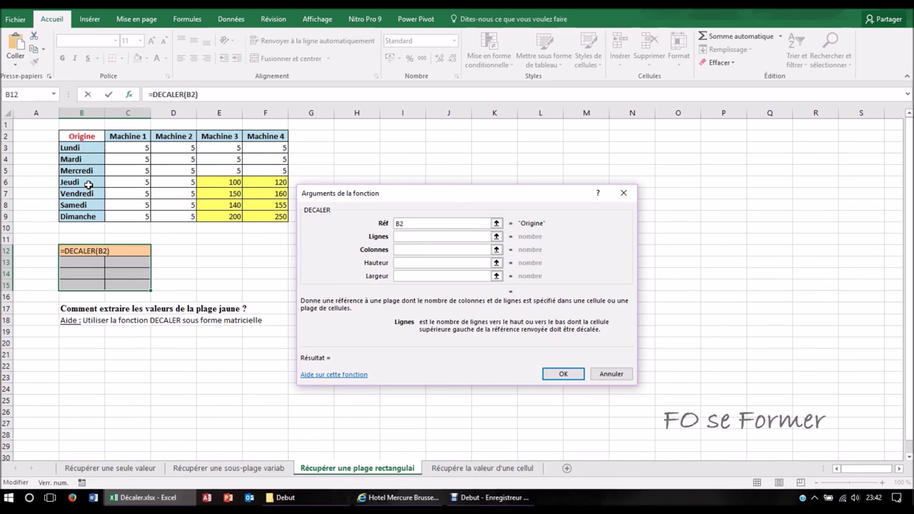
pyautogui.write('4')
pyautogui.click(426, 250)
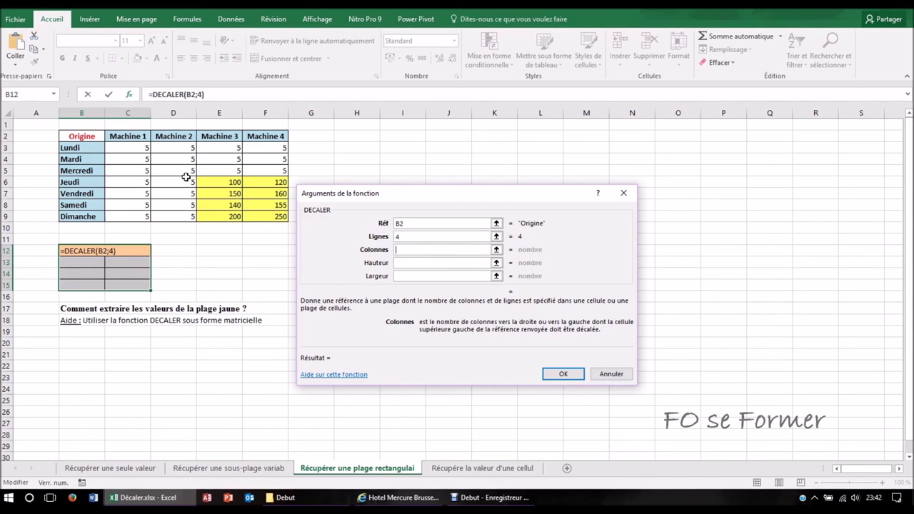
pyautogui.write('3')
pyautogui.click(406, 263)
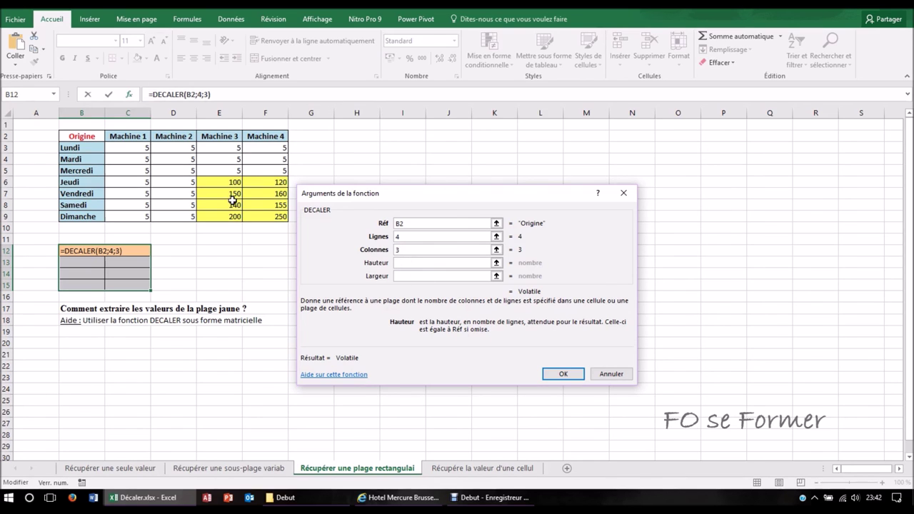
pyautogui.write('4')
pyautogui.click(400, 279)
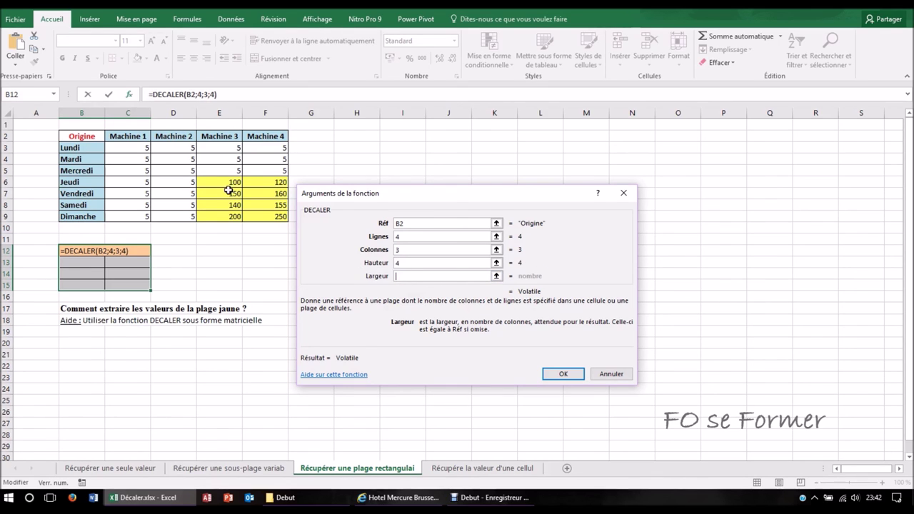
pyautogui.write('2')
pyautogui.hotkey('ctrl', 'shift', 'Return')
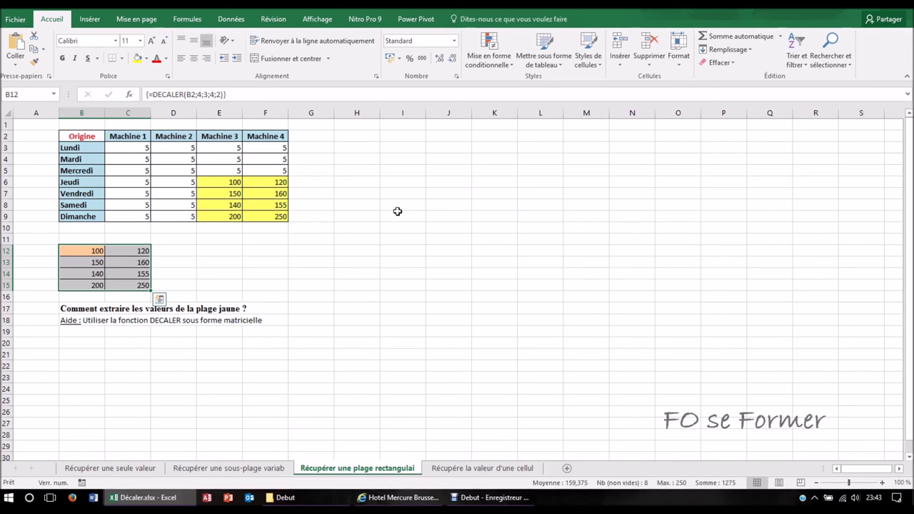
pyautogui.click(90, 251)
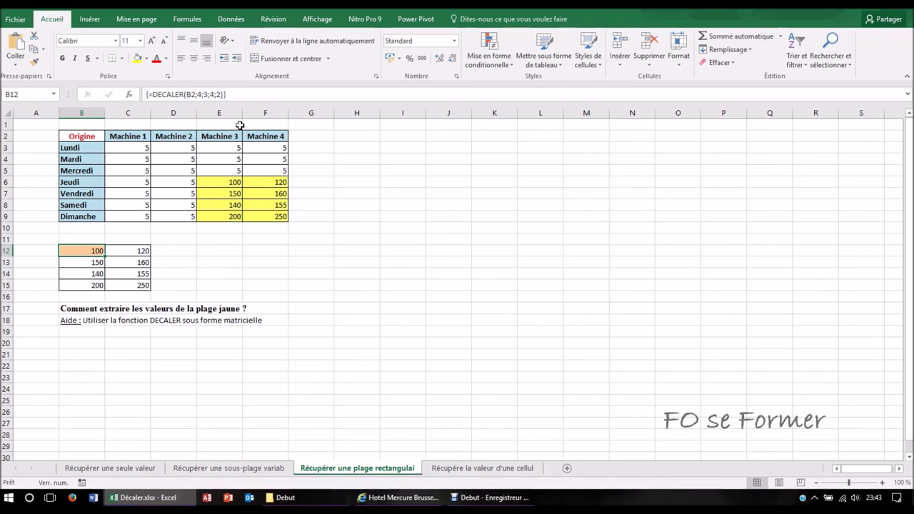
pyautogui.click(224, 461)
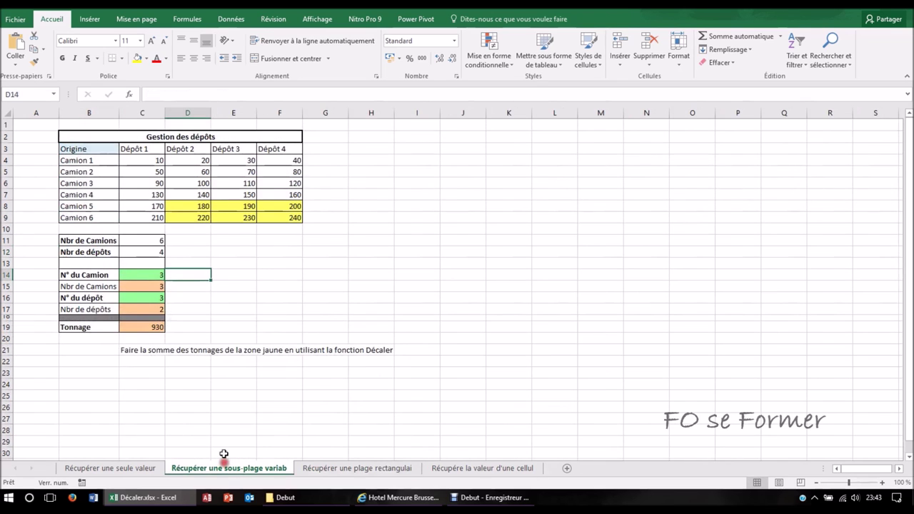
# Step: Review the SOMME(DECALER) formula in C19 and the DECALER formula in C16 on the earlier sheets
pyautogui.click(158, 328)
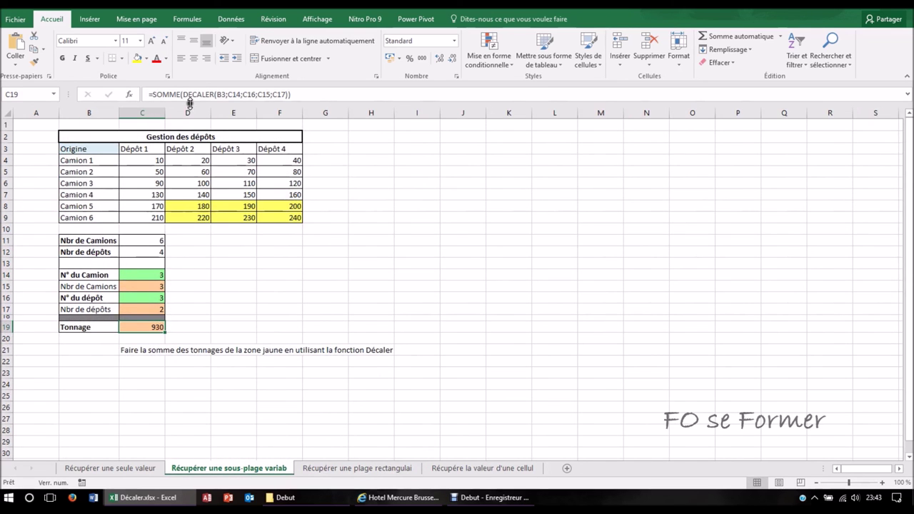
pyautogui.click(130, 468)
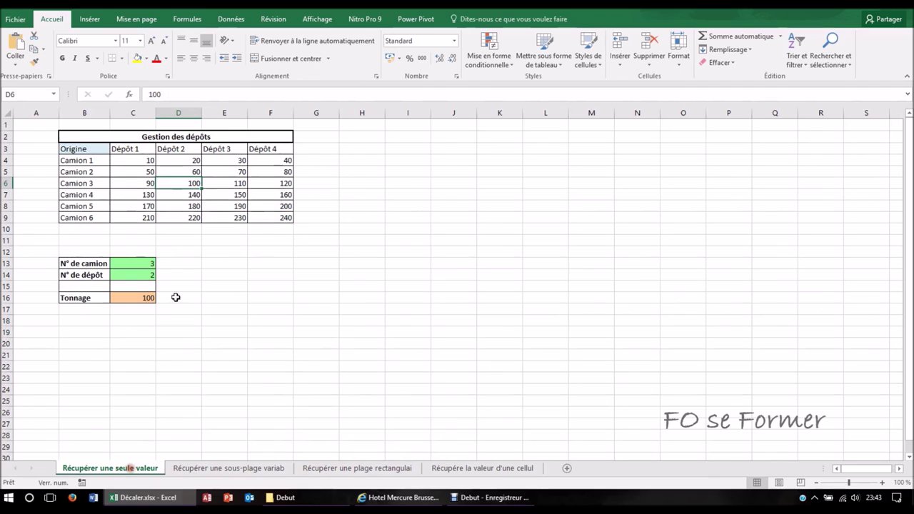
pyautogui.click(149, 298)
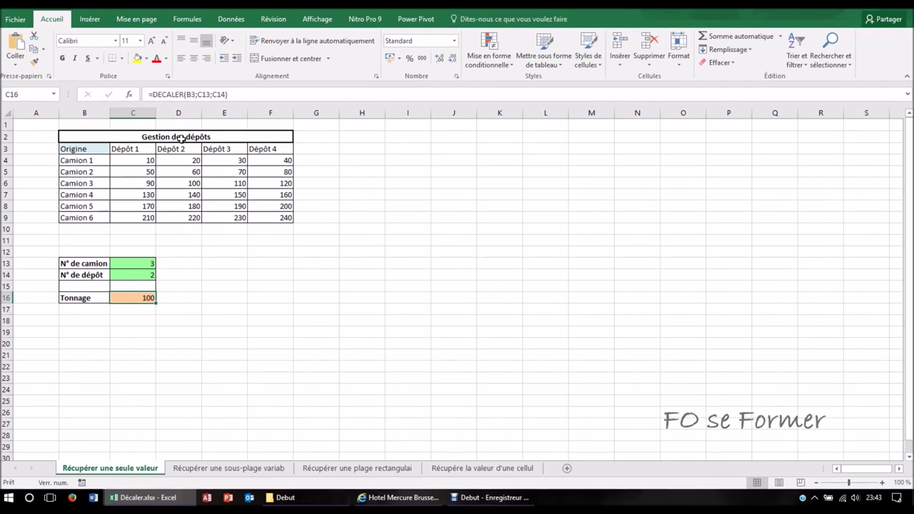
pyautogui.click(315, 466)
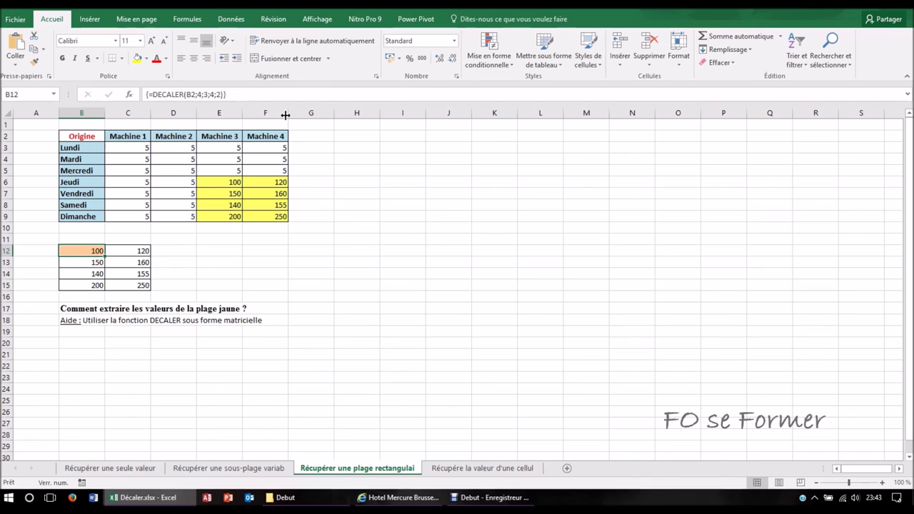
pyautogui.click(482, 468)
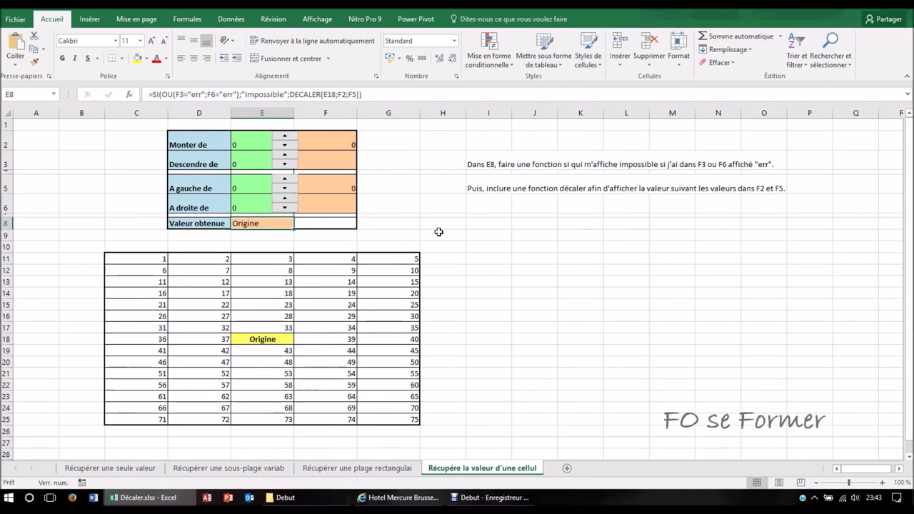
# Step: Clear E8's formula and test the Monter, Descendre, A gauche and A droite spinners, returning each to 0
pyautogui.press('Delete')
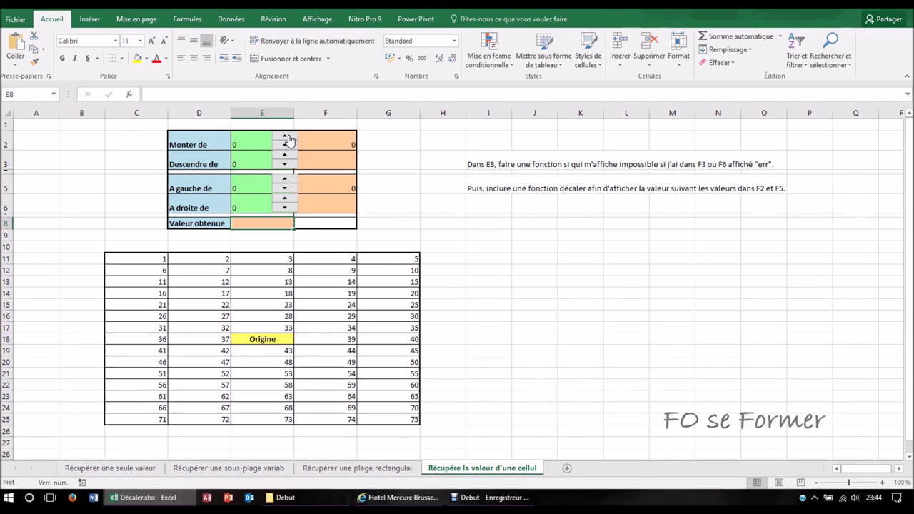
pyautogui.click(285, 136)
pyautogui.click(285, 136)
pyautogui.click(285, 136)
pyautogui.click(286, 146)
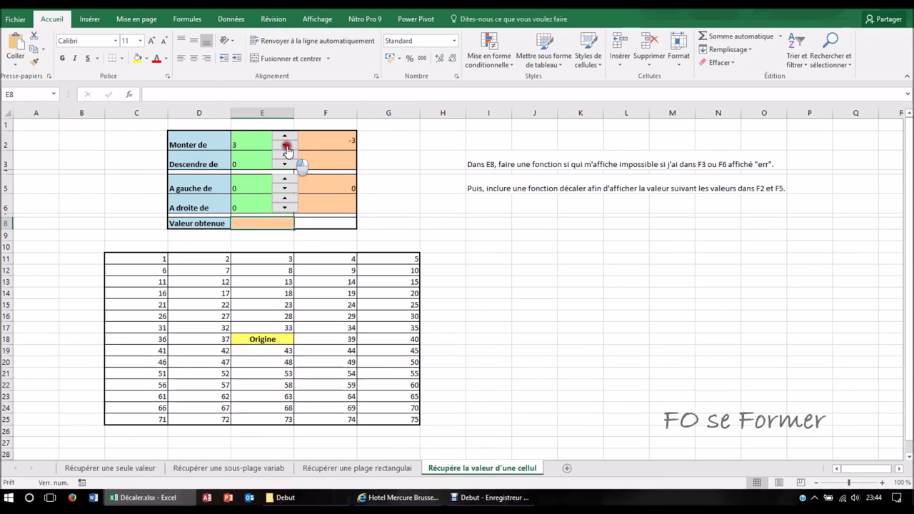
pyautogui.click(286, 147)
pyautogui.click(286, 146)
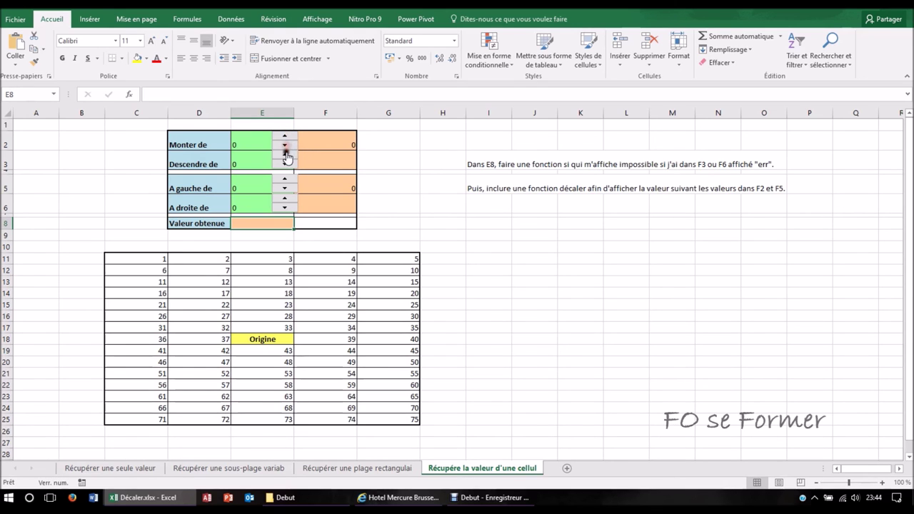
pyautogui.click(285, 159)
pyautogui.click(285, 158)
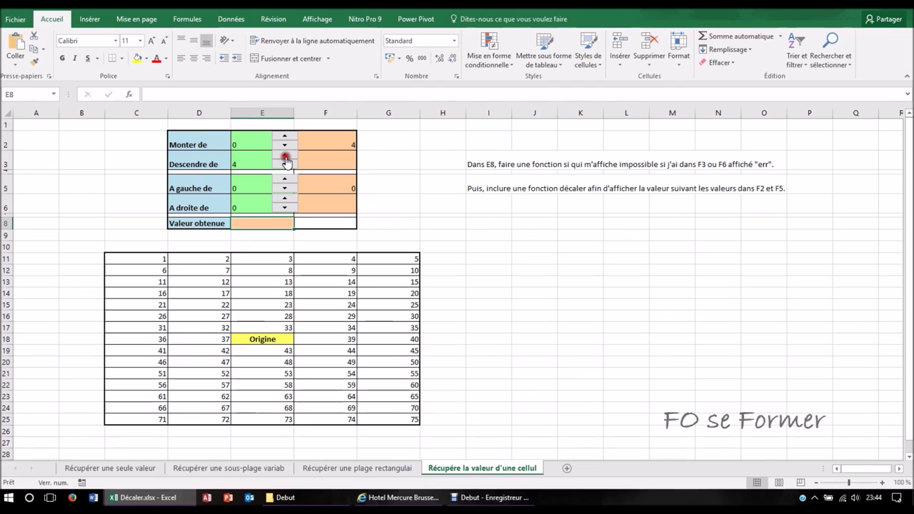
pyautogui.click(285, 165)
pyautogui.click(286, 164)
pyautogui.click(285, 164)
pyautogui.click(285, 164)
pyautogui.click(284, 180)
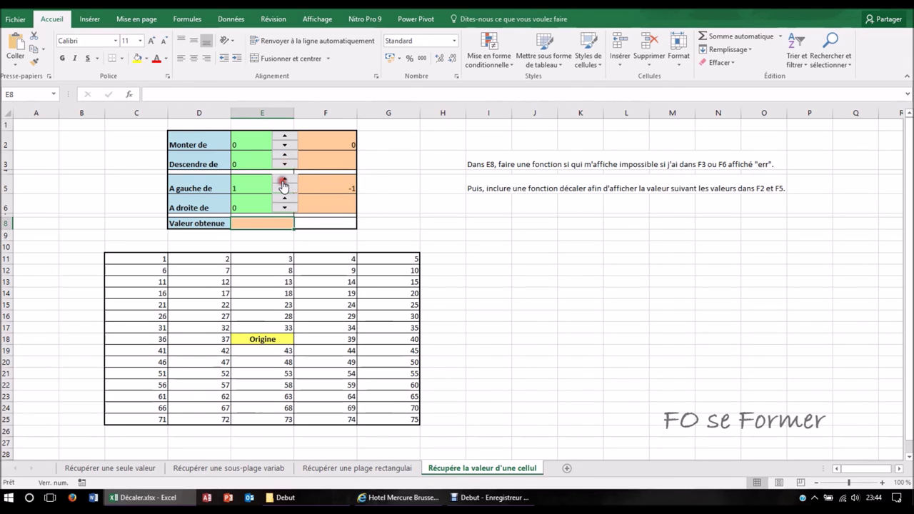
pyautogui.click(284, 188)
pyautogui.click(284, 188)
pyautogui.click(285, 199)
pyautogui.click(284, 198)
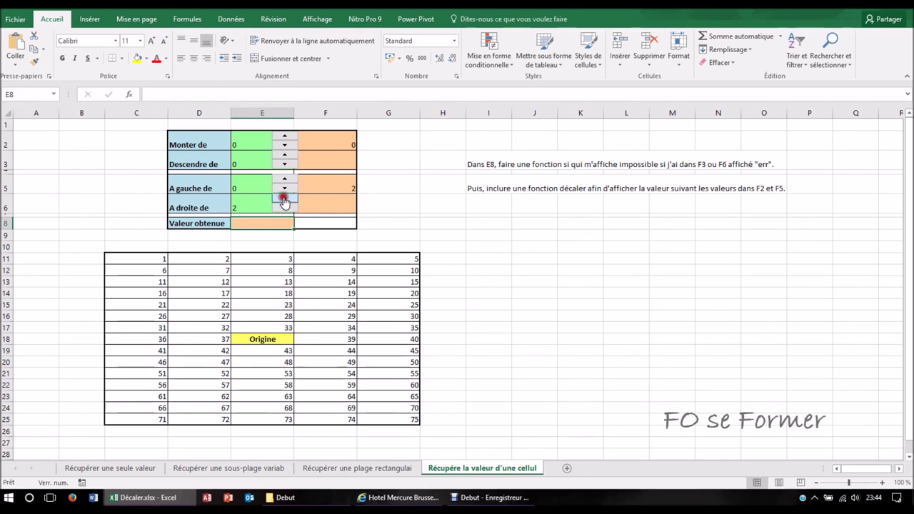
pyautogui.click(285, 208)
pyautogui.click(284, 208)
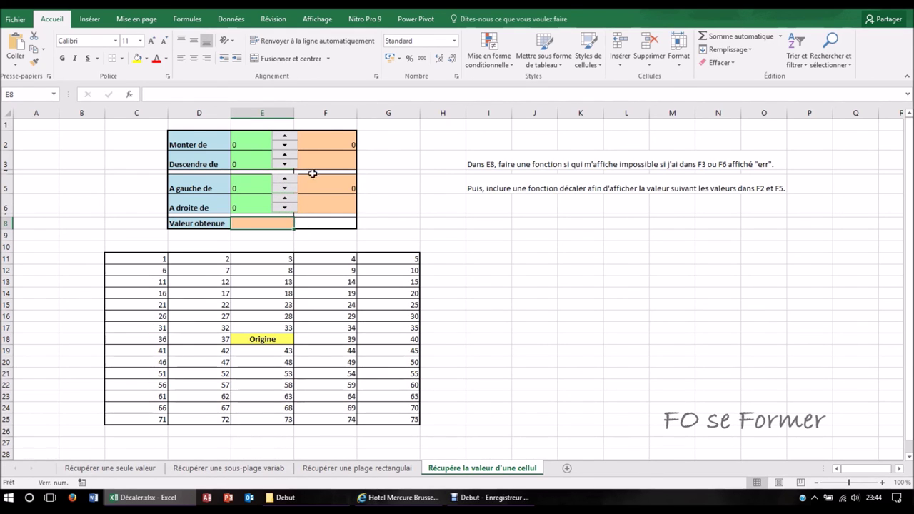
# Step: Check the F2 and F3 err-check formulas by raising the offsets, then reset them to 0
pyautogui.click(331, 137)
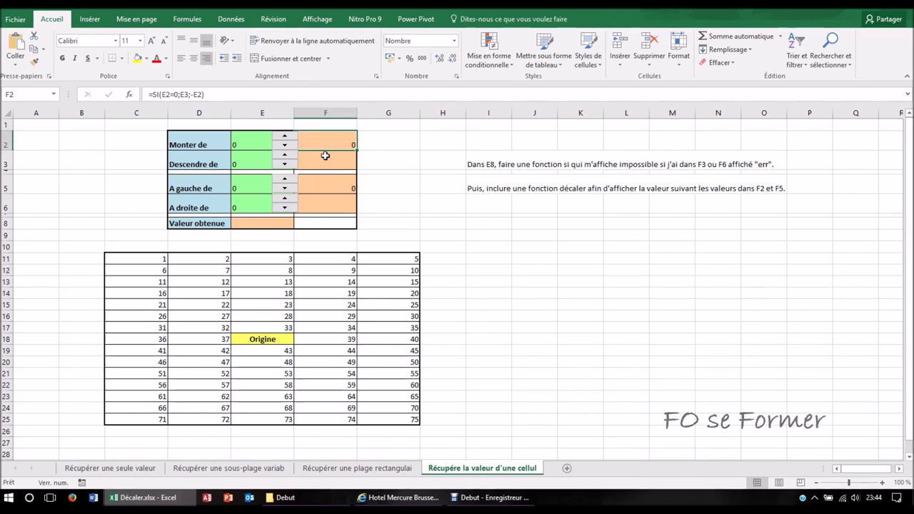
pyautogui.click(325, 155)
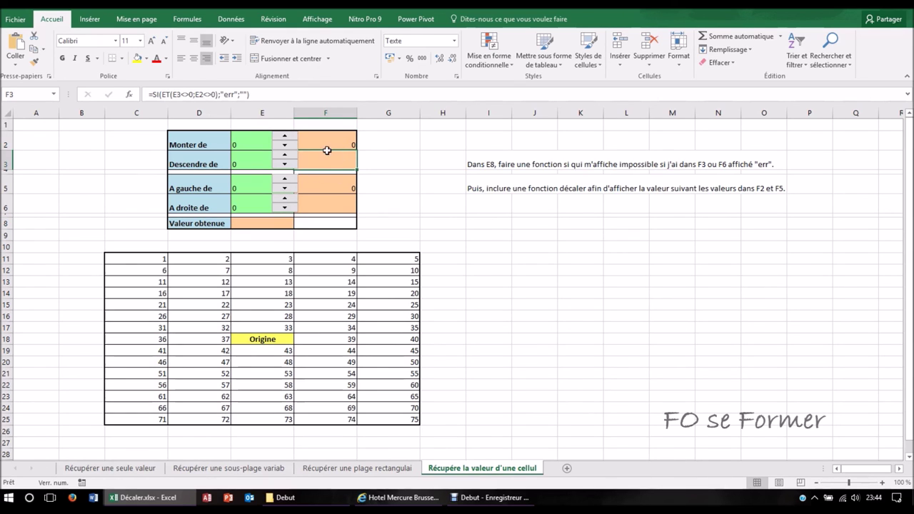
pyautogui.click(289, 137)
pyautogui.click(286, 153)
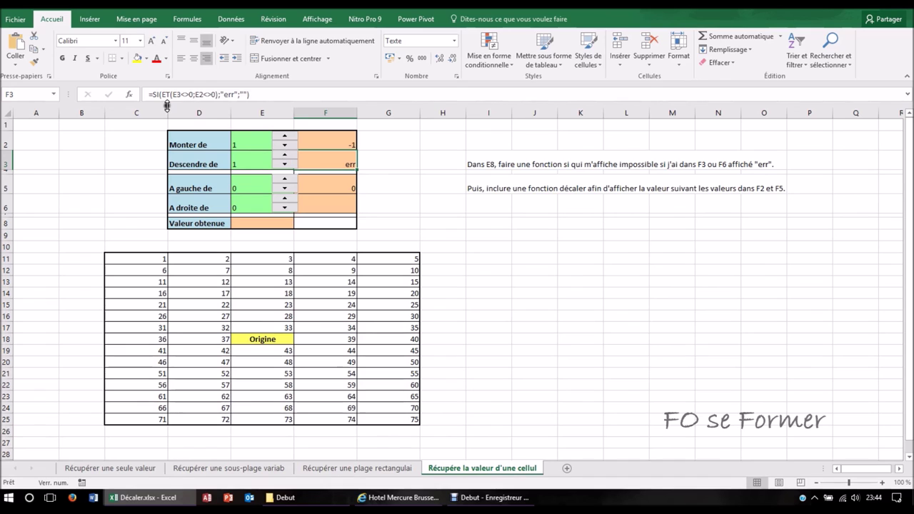
pyautogui.click(289, 138)
pyautogui.click(286, 140)
pyautogui.click(286, 140)
pyautogui.click(286, 146)
pyautogui.click(286, 146)
pyautogui.click(286, 146)
pyautogui.click(286, 147)
pyautogui.click(285, 164)
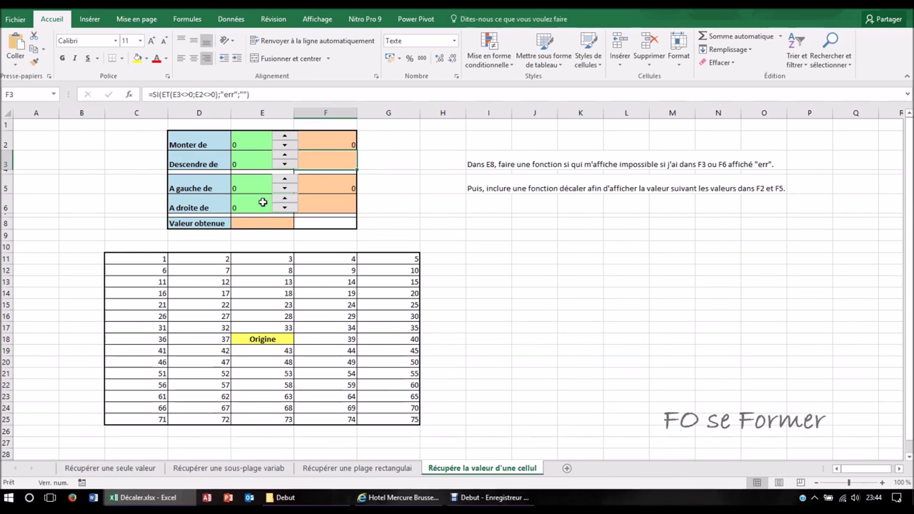
pyautogui.click(252, 222)
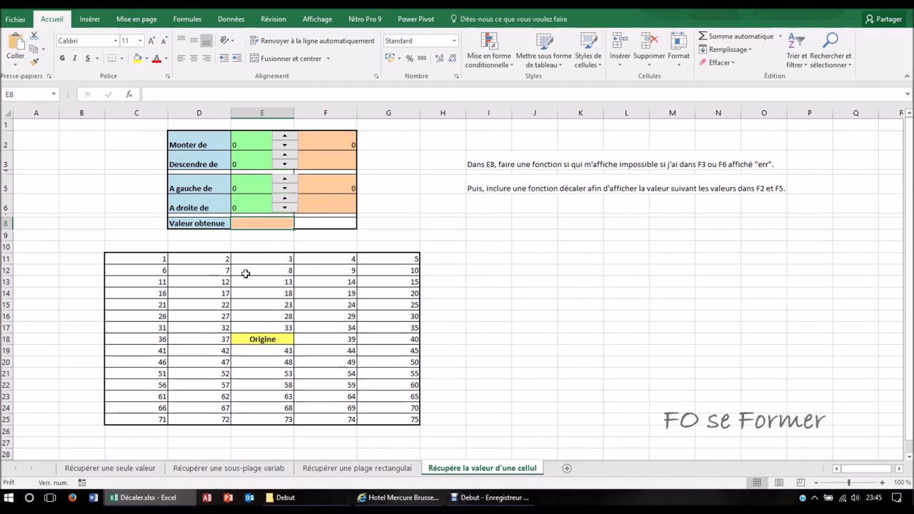
# Step: Start the E8 formula with =si(ou(
pyautogui.write('=')
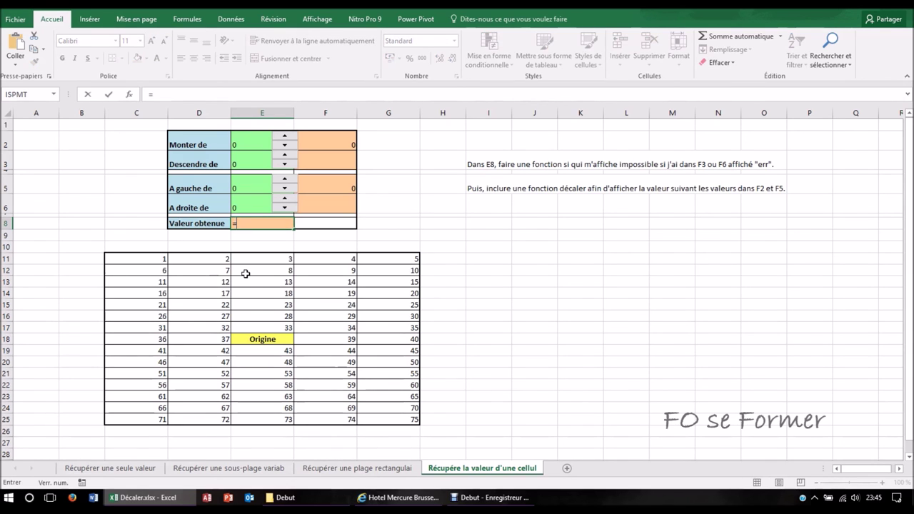
pyautogui.write('si')
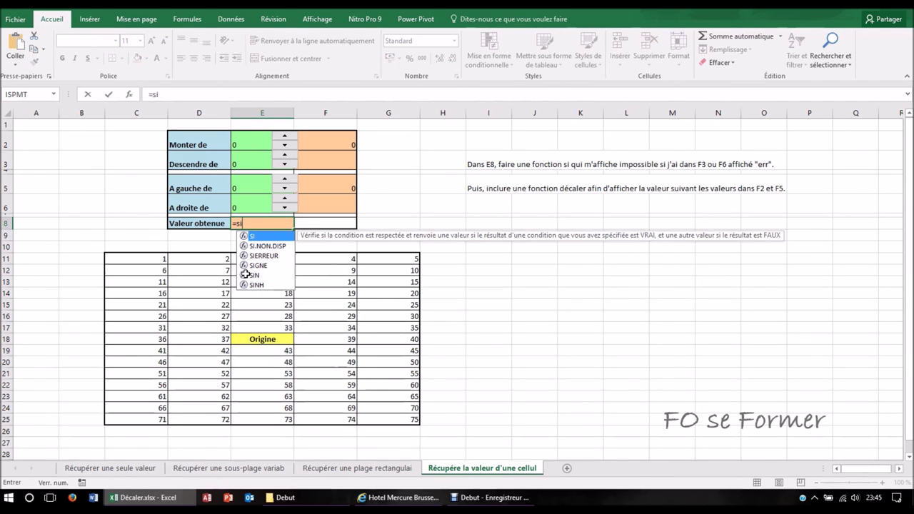
pyautogui.write('(ou')
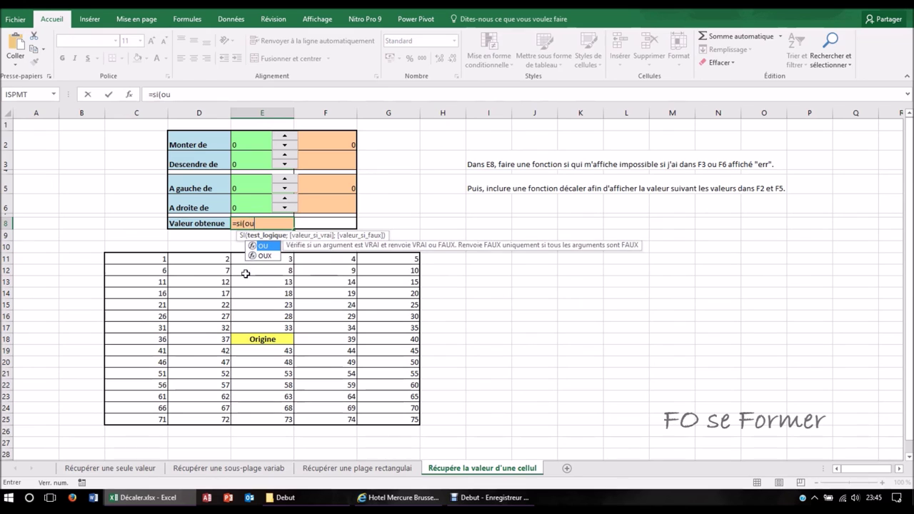
pyautogui.write('(')
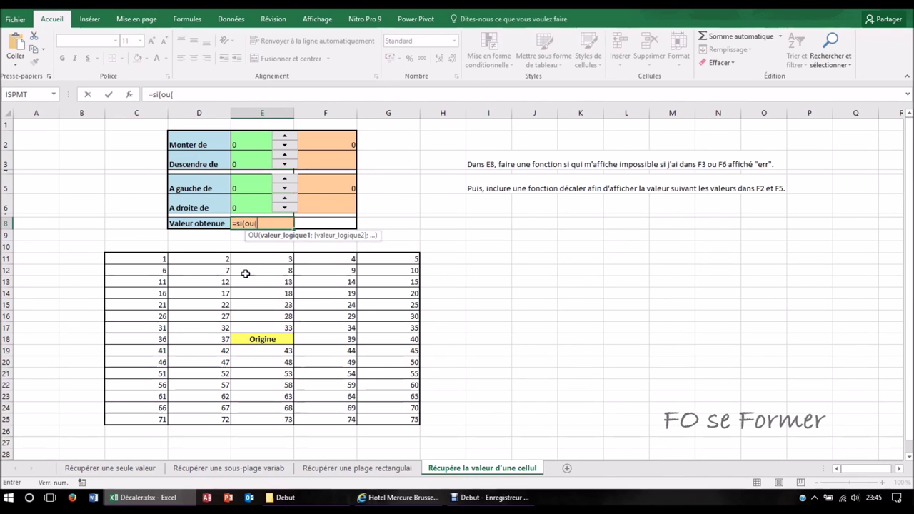
# Step: Start E8's formula to return "impossible" when F3 or F6 equals "err"
pyautogui.click(343, 167)
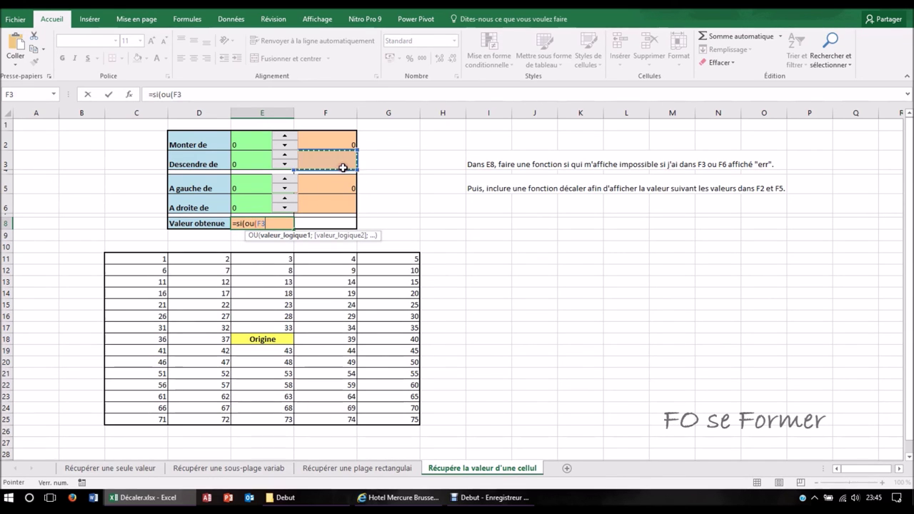
pyautogui.write('=')
pyautogui.write('"err"')
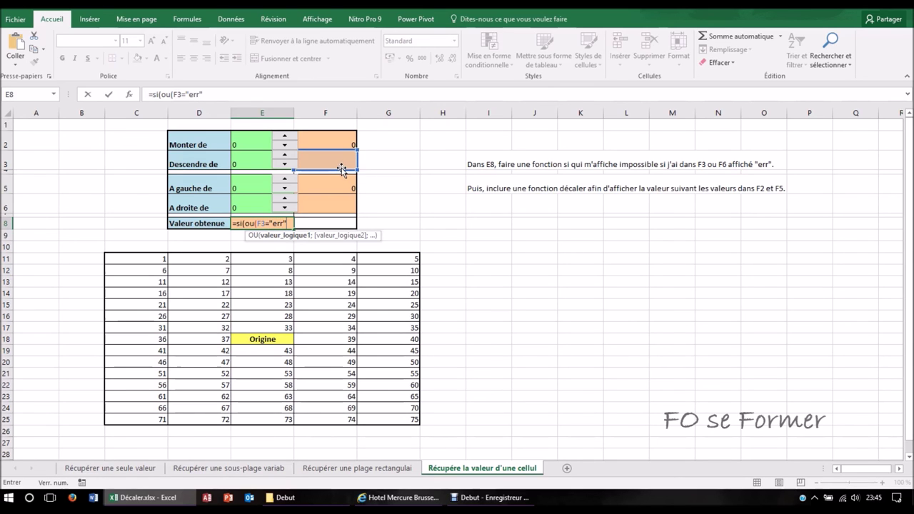
pyautogui.write(';')
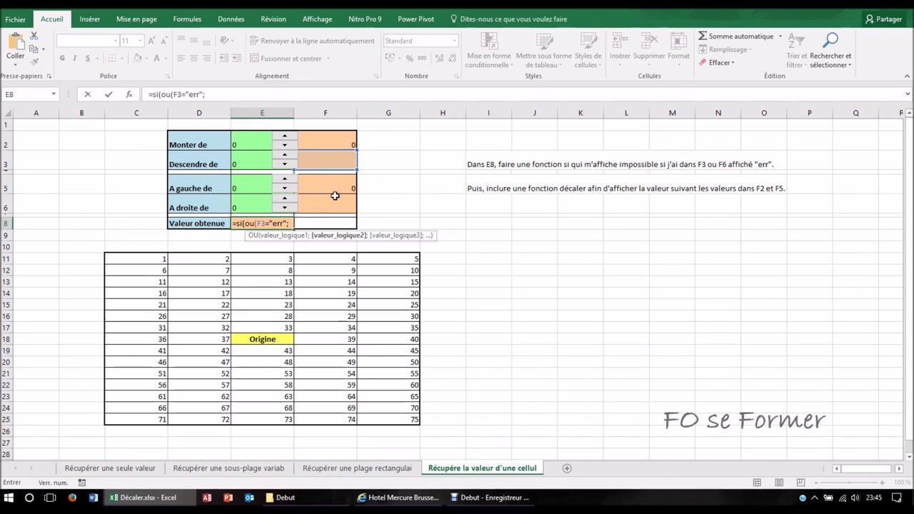
pyautogui.click(332, 201)
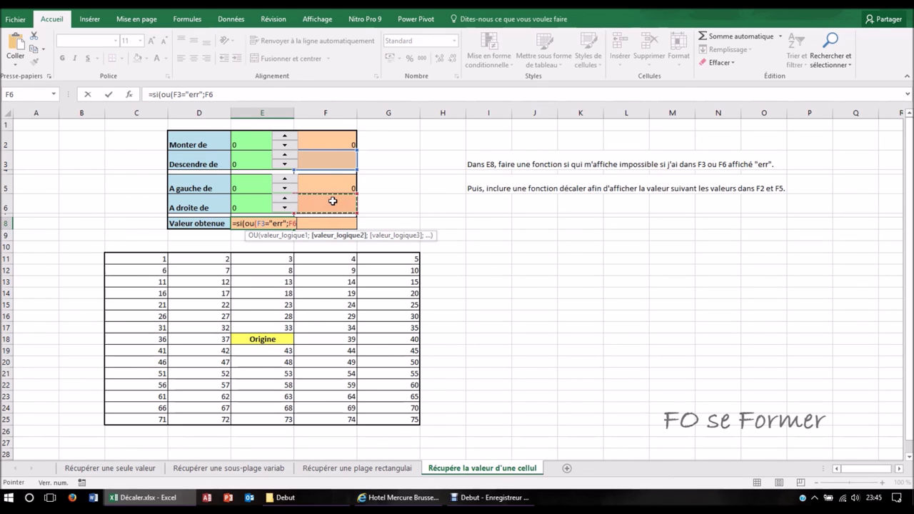
pyautogui.write('="e')
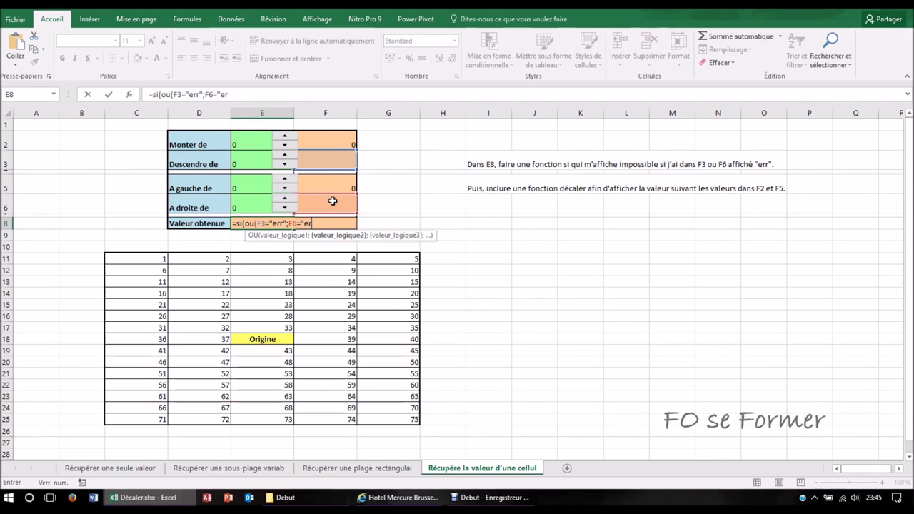
pyautogui.write('r')
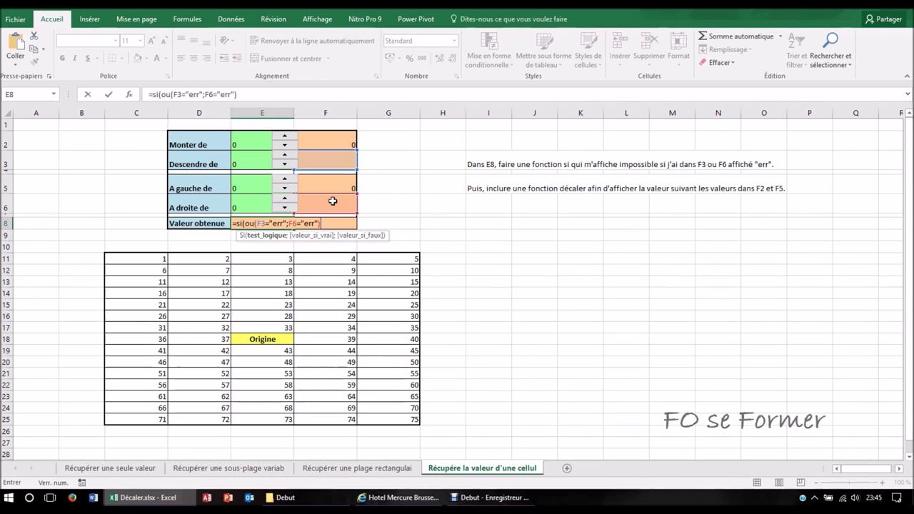
pyautogui.write(';')
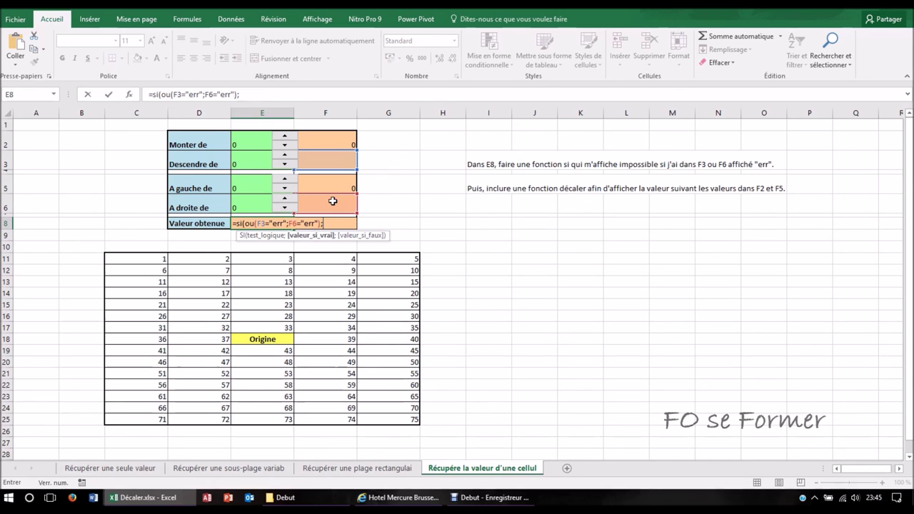
pyautogui.write('"')
pyautogui.write('ble')
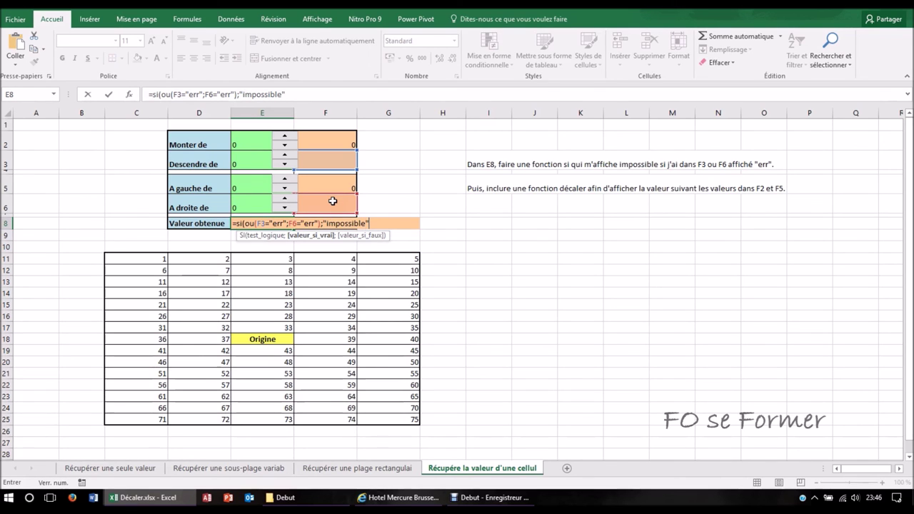
pyautogui.write(';')
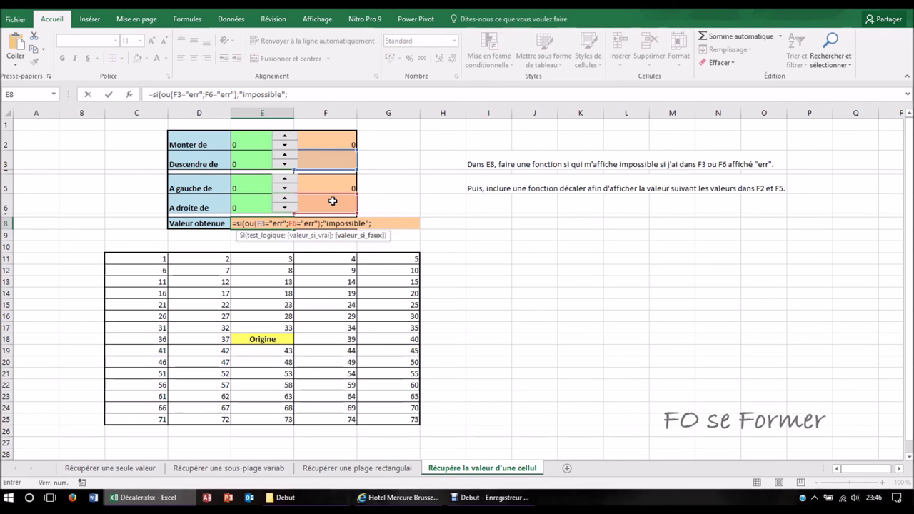
# Step: Insert DECALER as the formula's otherwise branch and bring up its argument helper
pyautogui.write('dec')
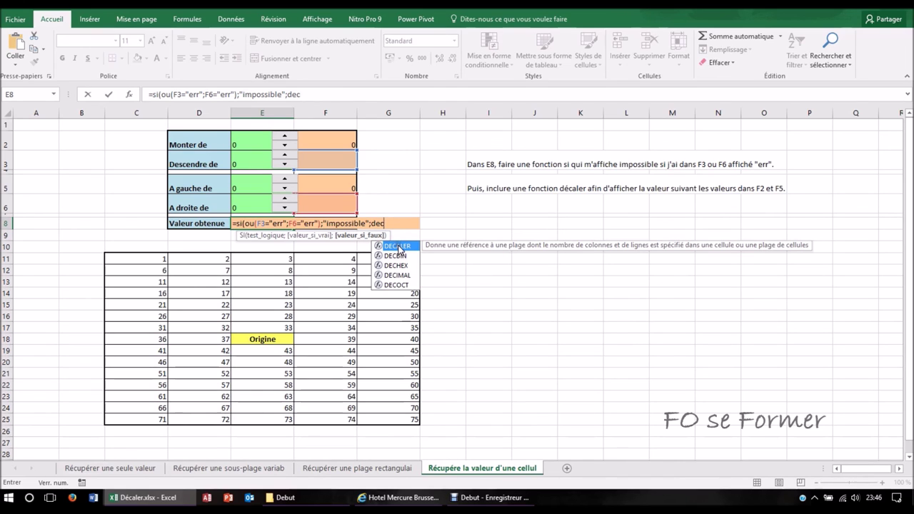
pyautogui.doubleClick(398, 247)
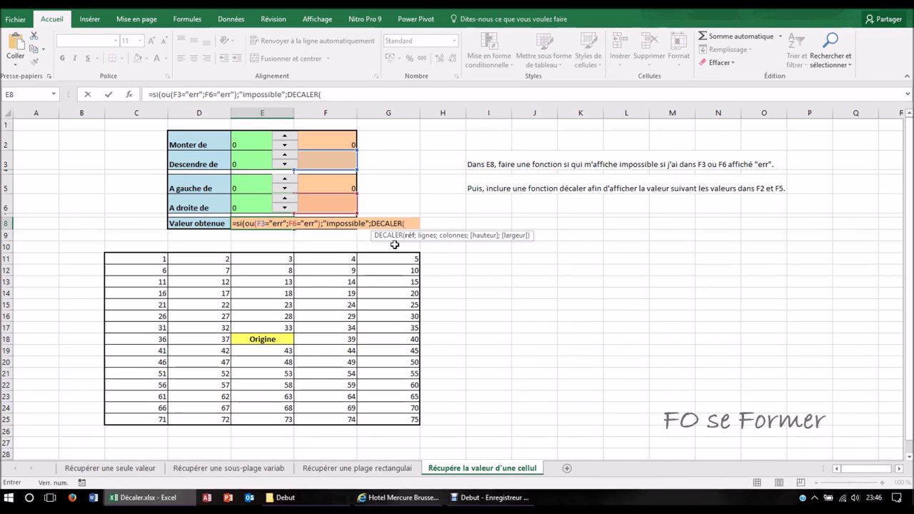
pyautogui.click(130, 94)
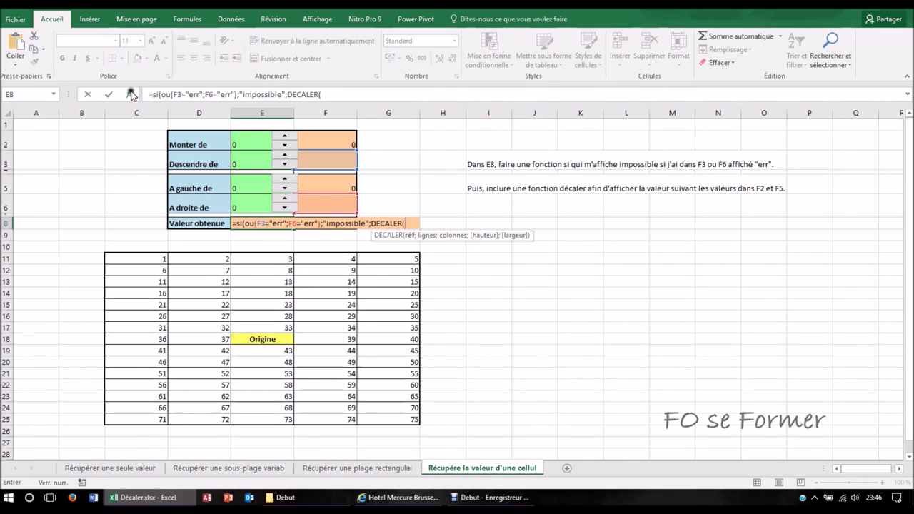
# Step: Give DECALER reference E18, row offset F2 and column offset F5, accepting Excel's correction
pyautogui.moveTo(402, 185)
pyautogui.mouseDown()
pyautogui.moveTo(530, 172)
pyautogui.moveTo(556, 160)
pyautogui.mouseUp()
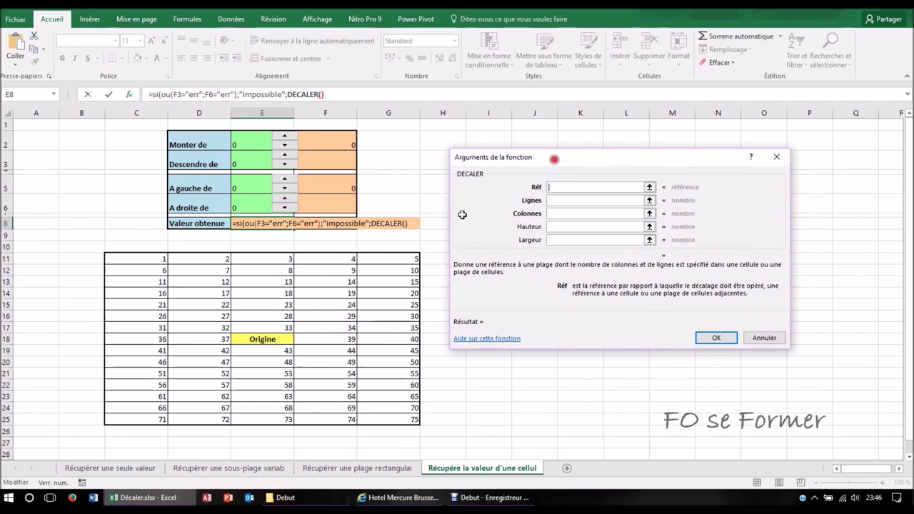
pyautogui.click(259, 339)
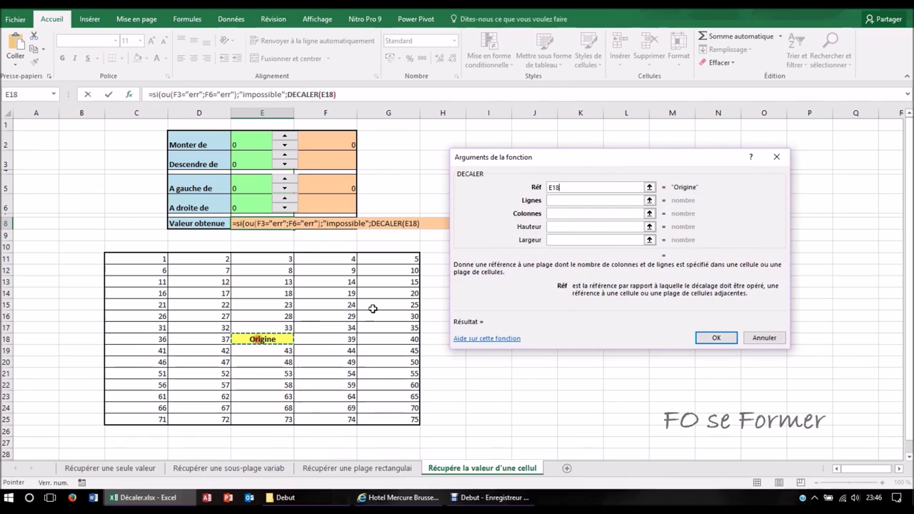
pyautogui.click(562, 201)
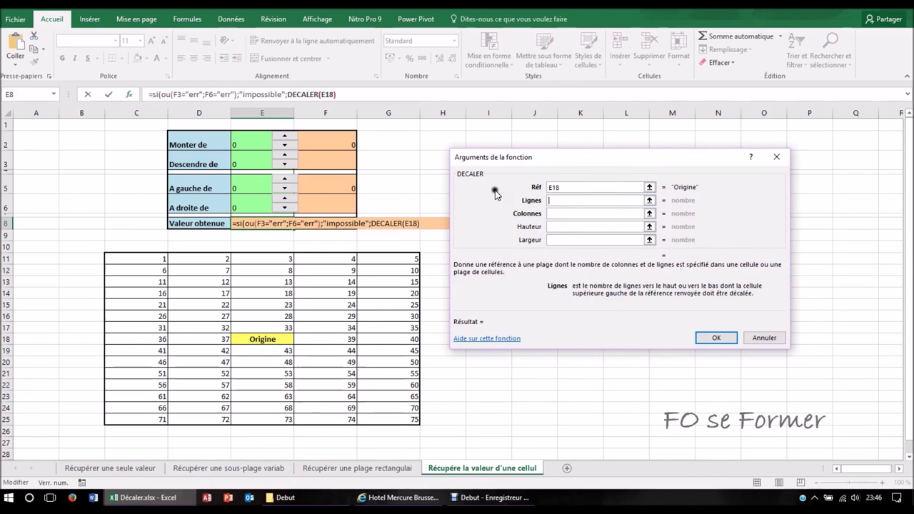
pyautogui.click(340, 142)
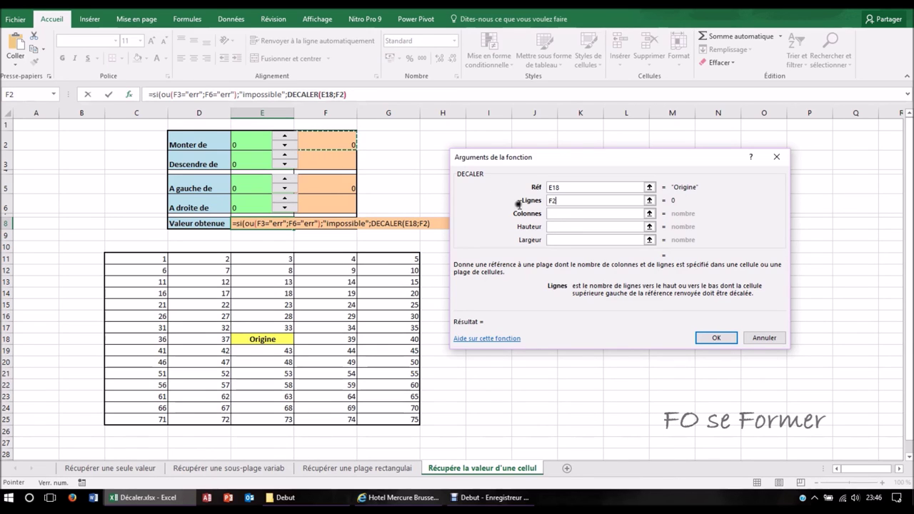
pyautogui.click(571, 215)
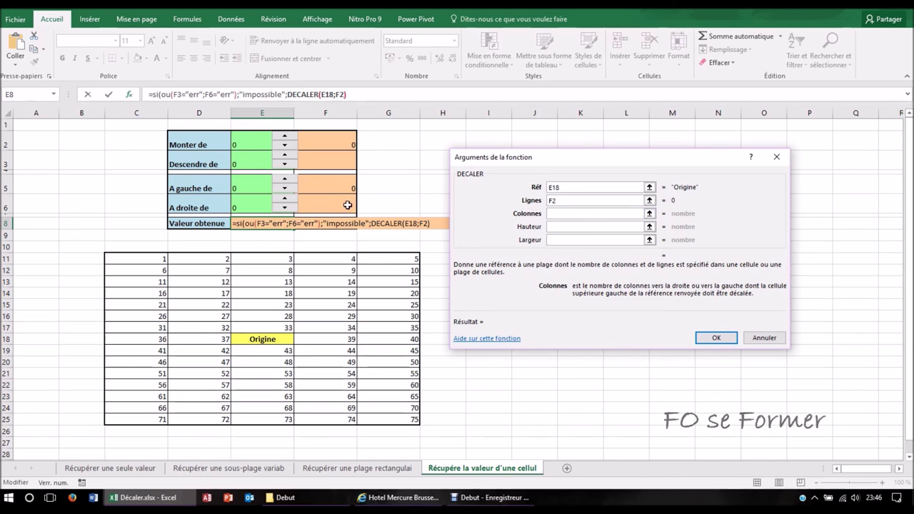
pyautogui.click(328, 192)
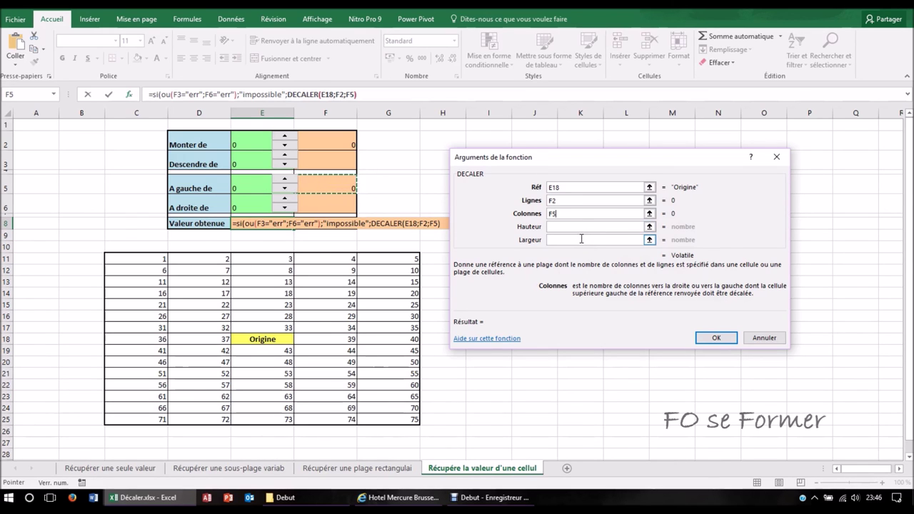
pyautogui.click(717, 337)
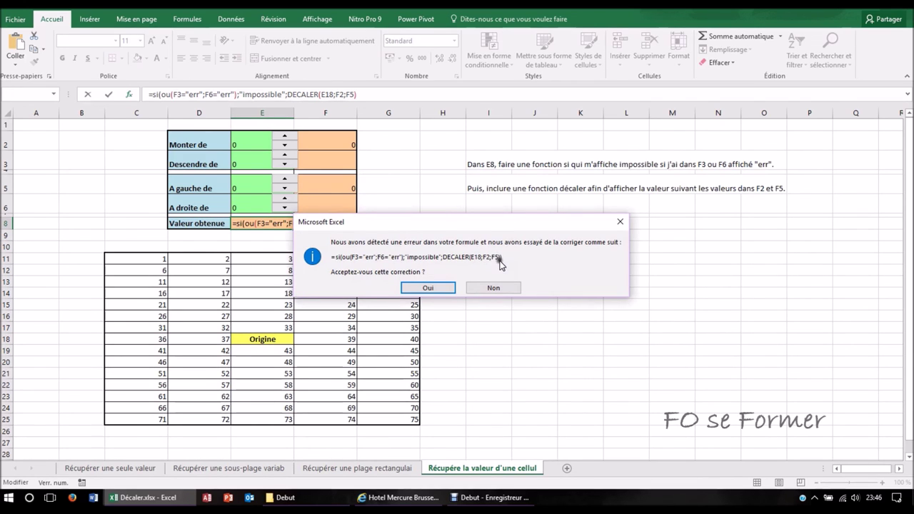
pyautogui.click(432, 289)
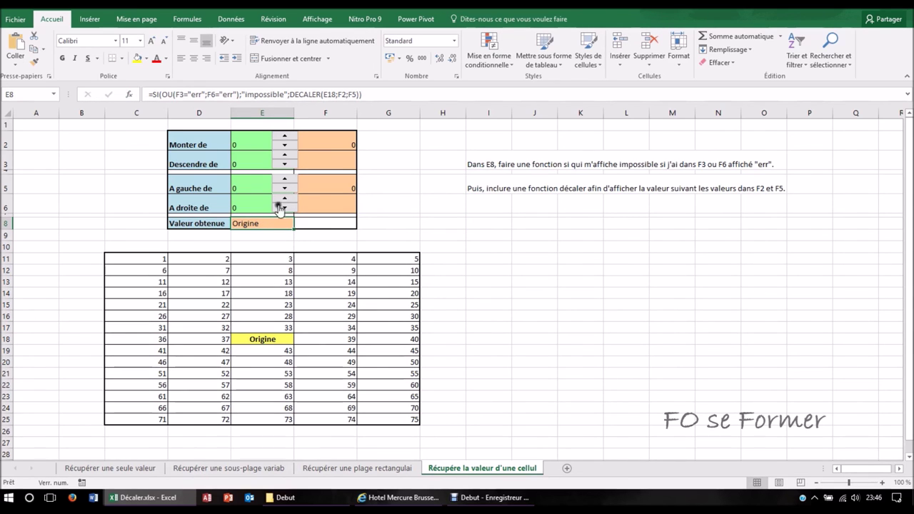
# Step: Raise Monter de to 2, then toggle A gauche de and A droite de back to 0
pyautogui.click(286, 138)
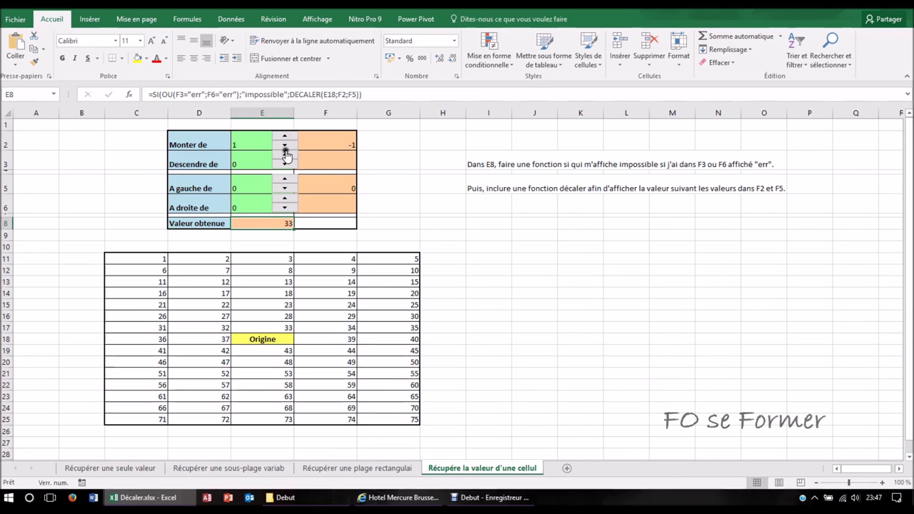
pyautogui.click(287, 140)
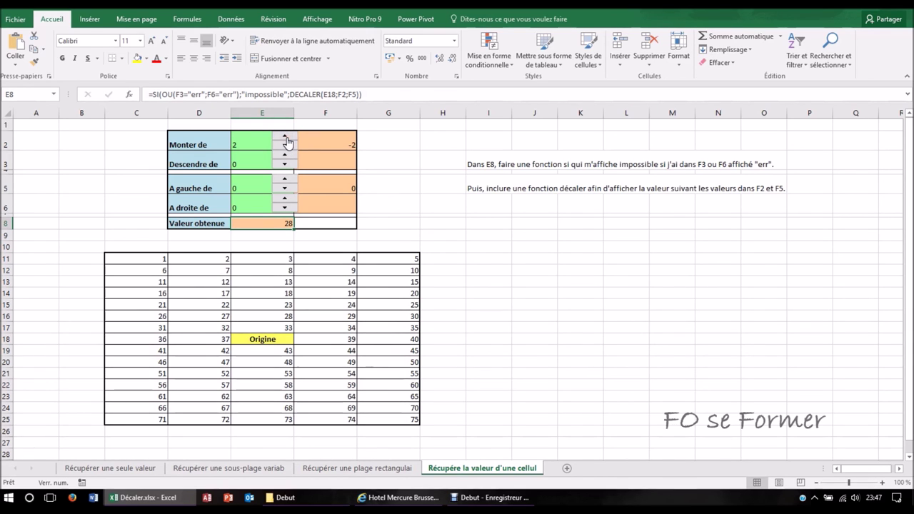
pyautogui.click(285, 180)
pyautogui.click(284, 188)
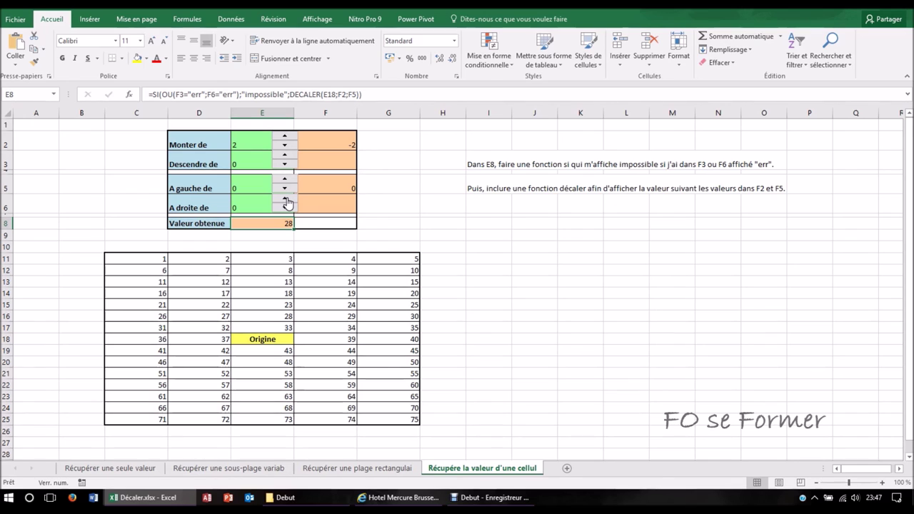
pyautogui.click(285, 200)
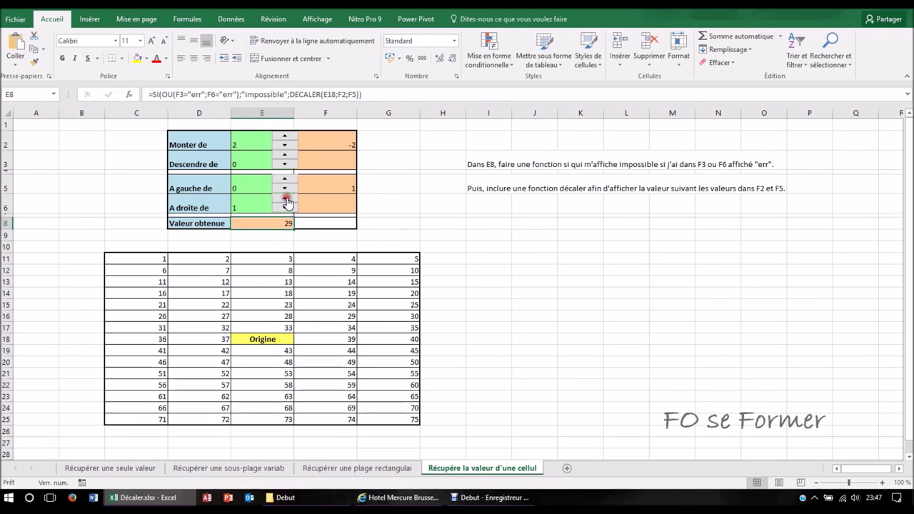
pyautogui.click(285, 207)
# Step: Set Monter de to 4 and A gauche de to 2, checking that C14 holds 16
pyautogui.click(285, 137)
pyautogui.click(285, 137)
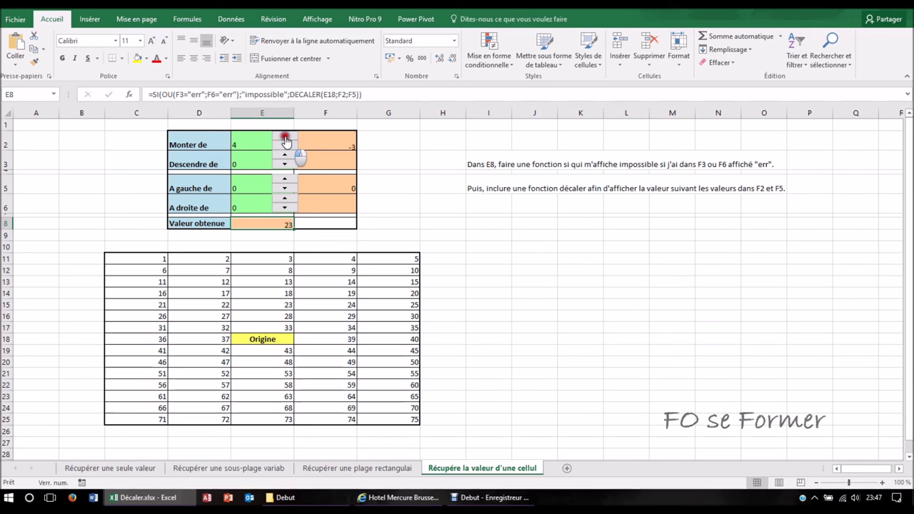
pyautogui.click(285, 179)
pyautogui.click(286, 179)
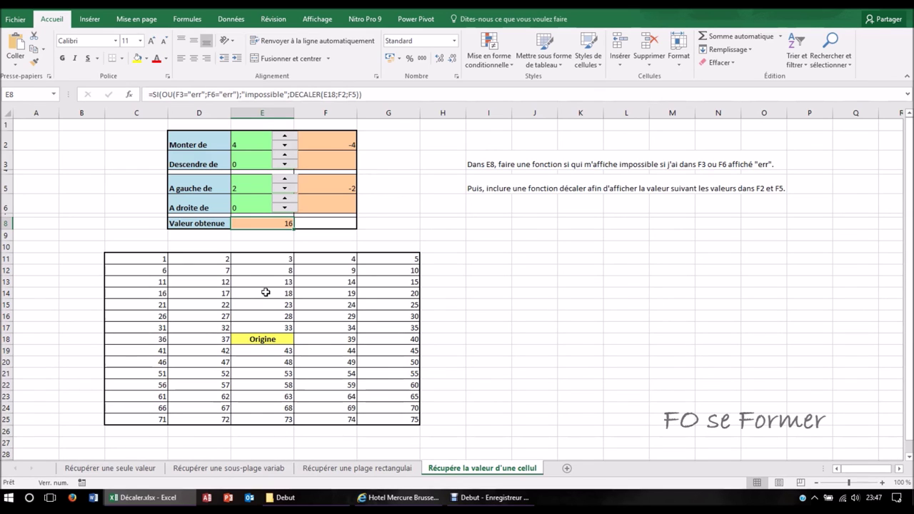
pyautogui.click(162, 295)
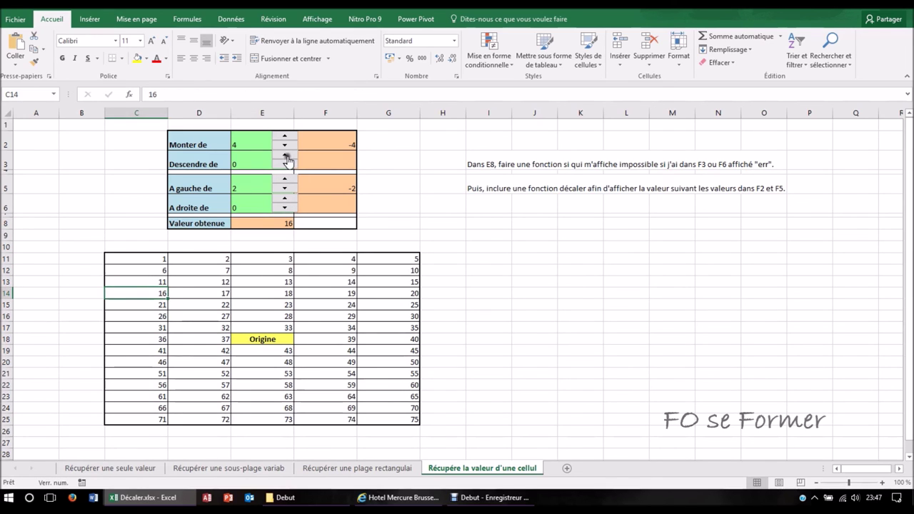
# Step: Set Descendre de to 1 to trigger "impossible" in E8, then reset it to 0
pyautogui.click(285, 157)
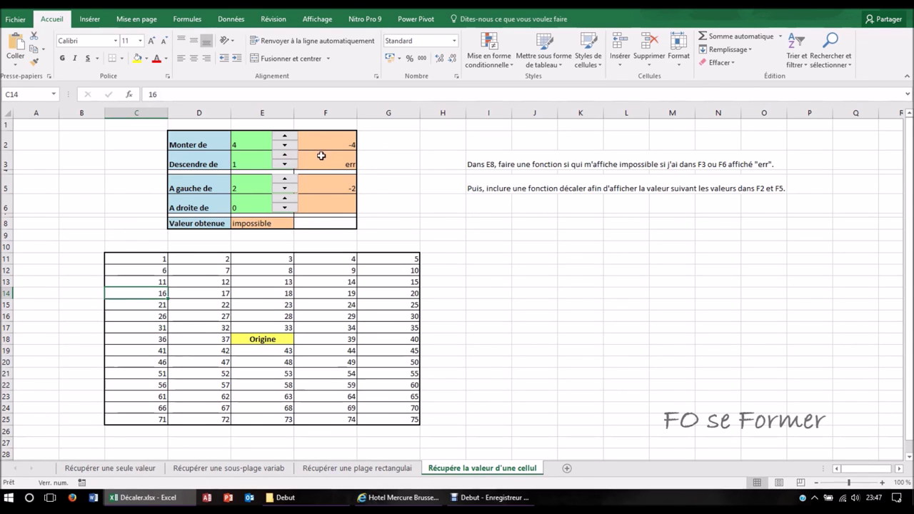
pyautogui.click(274, 226)
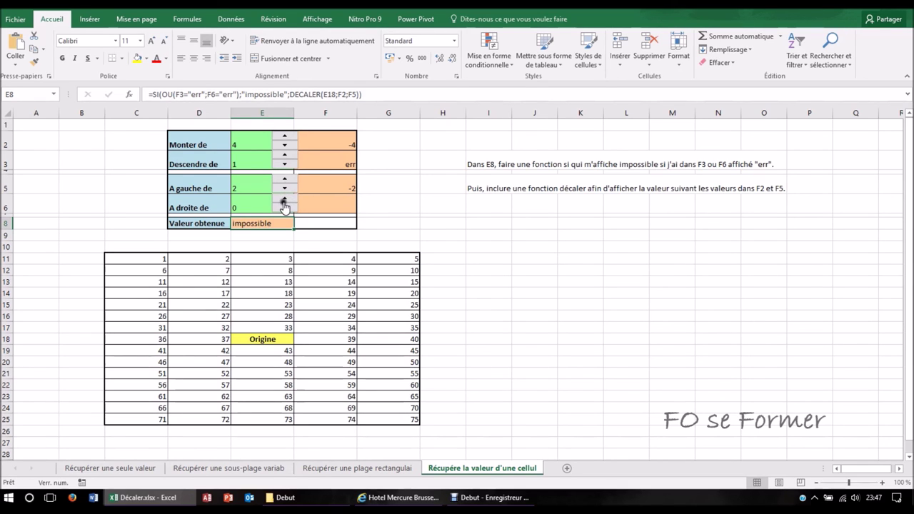
pyautogui.click(287, 165)
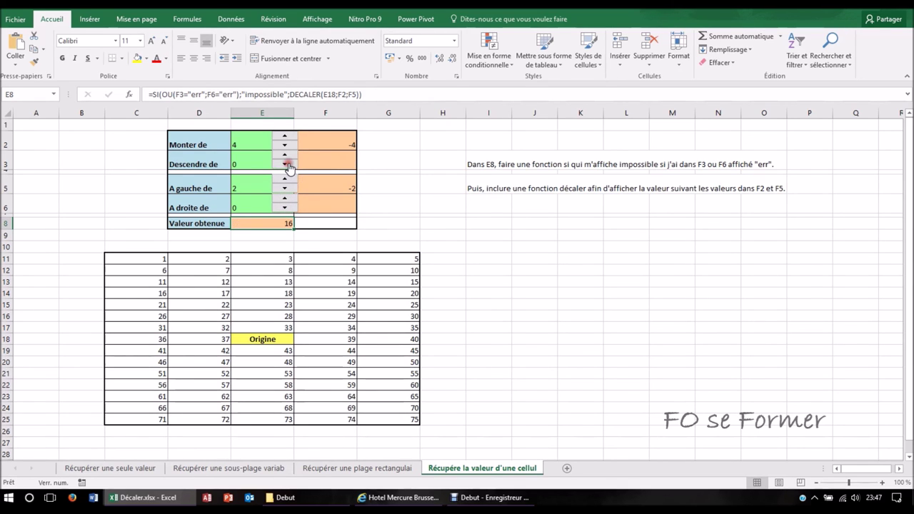